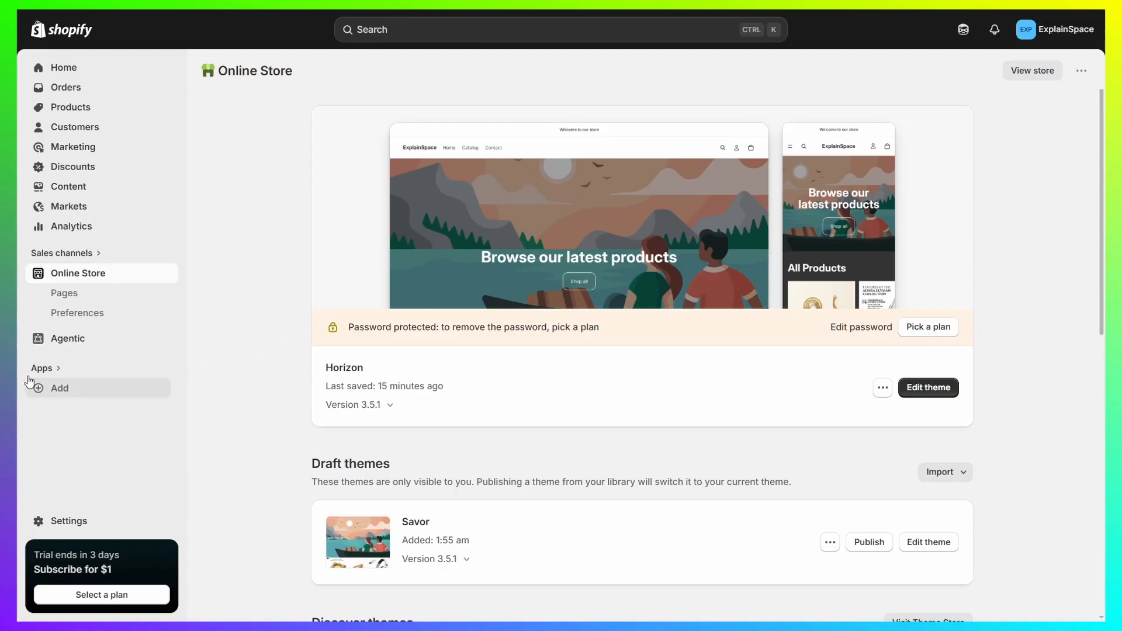
Open the Shopify App Store from the suggested apps and install Gelato: Print on Demand
click(55, 390)
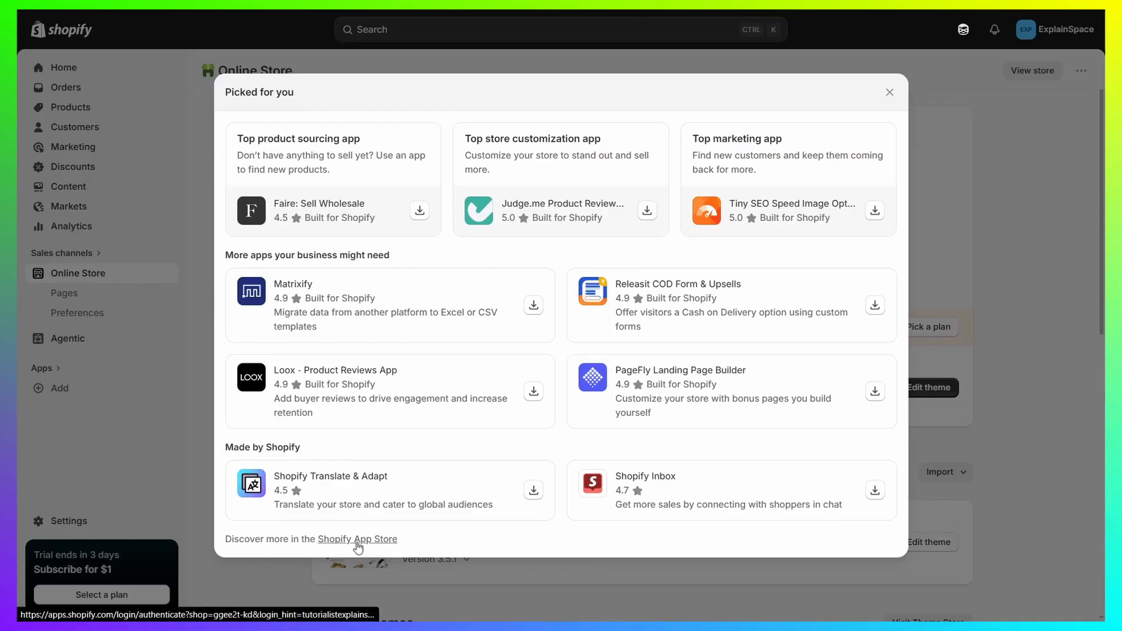
click(355, 540)
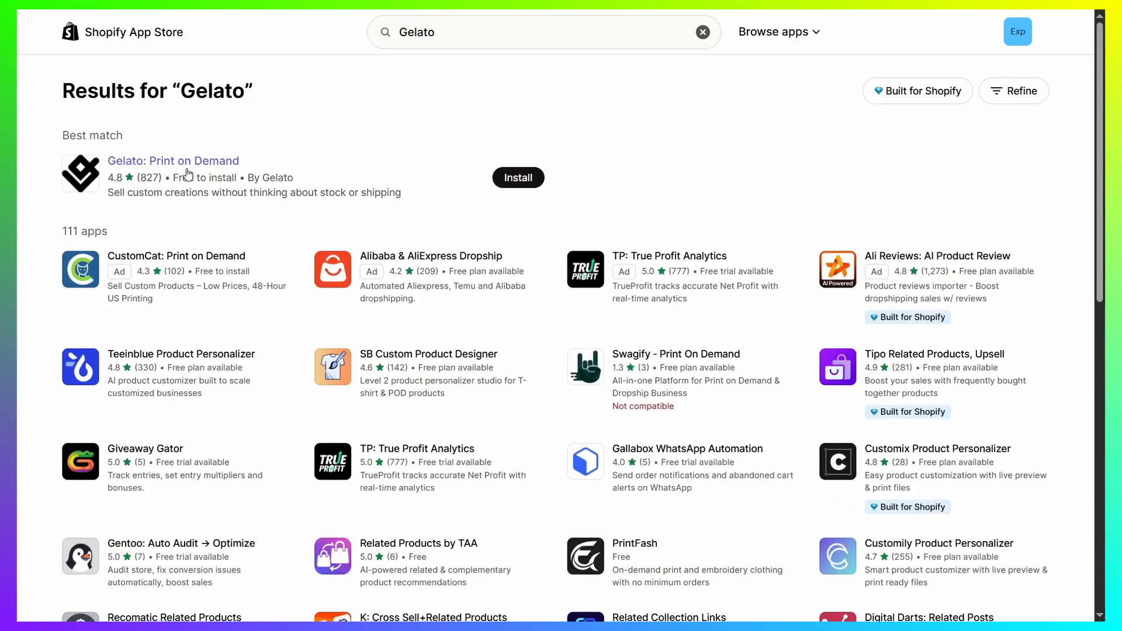
click(522, 179)
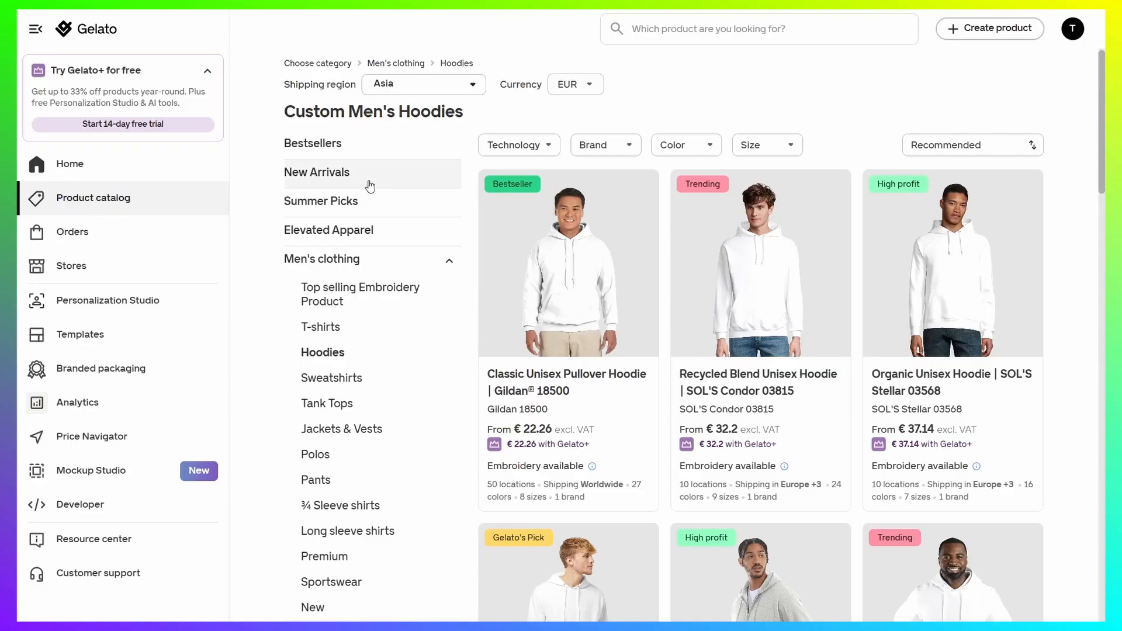
Browse the men's hoodies and choose the Independent SS4500 Men's Midweight Hooded Sweatshirt in size L and Royal Heather
scroll(345, 240, down, 3)
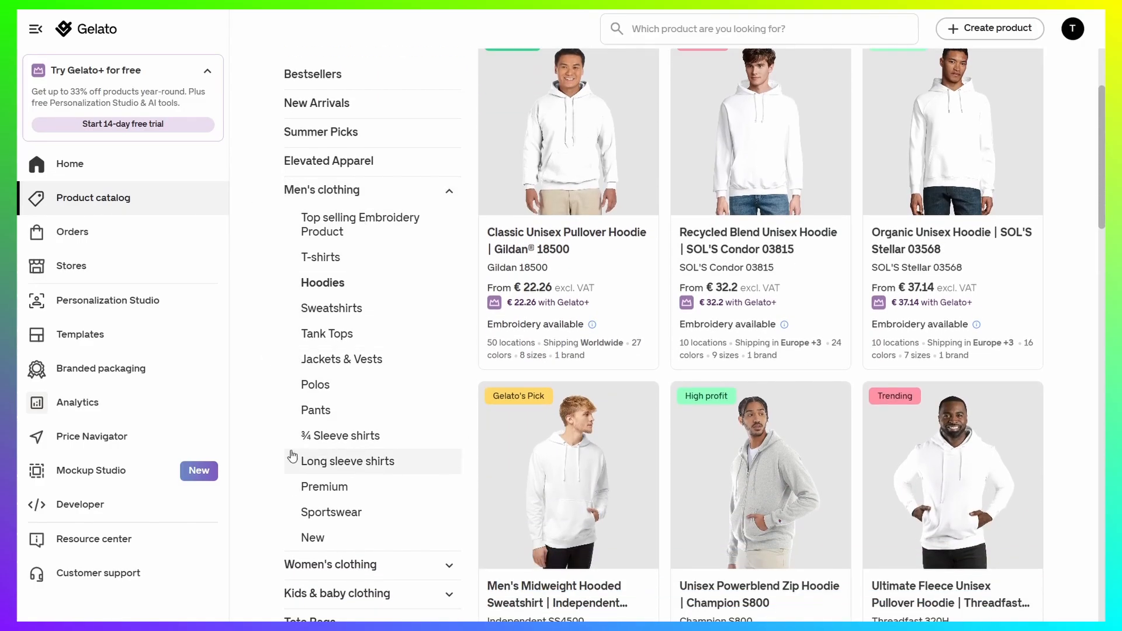
scroll(728, 299, up, 2)
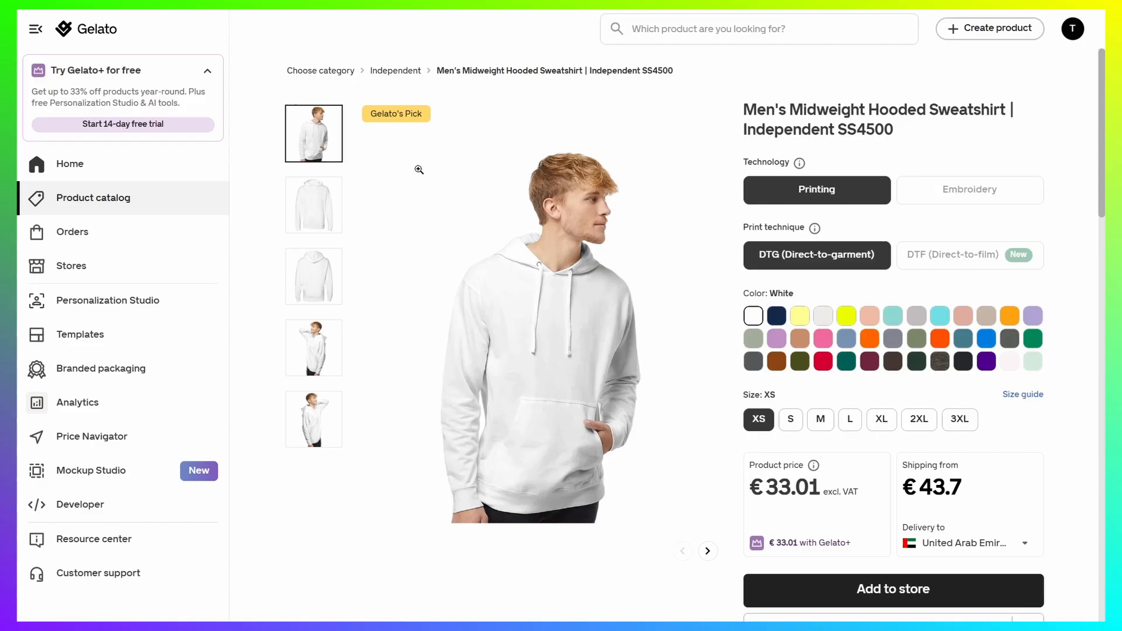
click(850, 419)
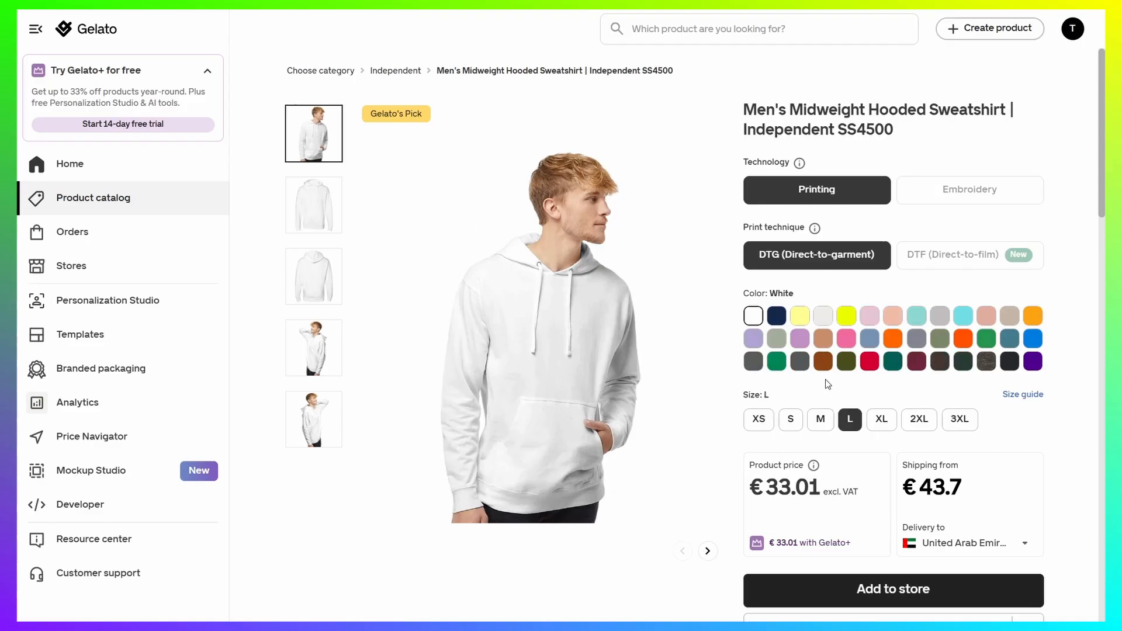
scroll(962, 424, down, 3)
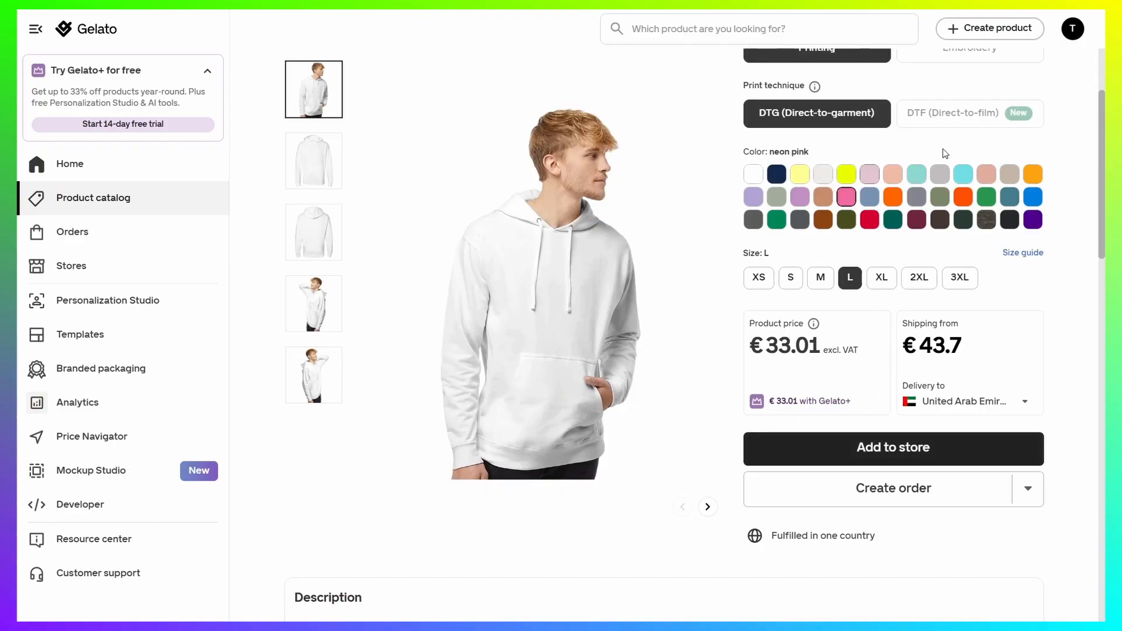
click(847, 197)
click(870, 197)
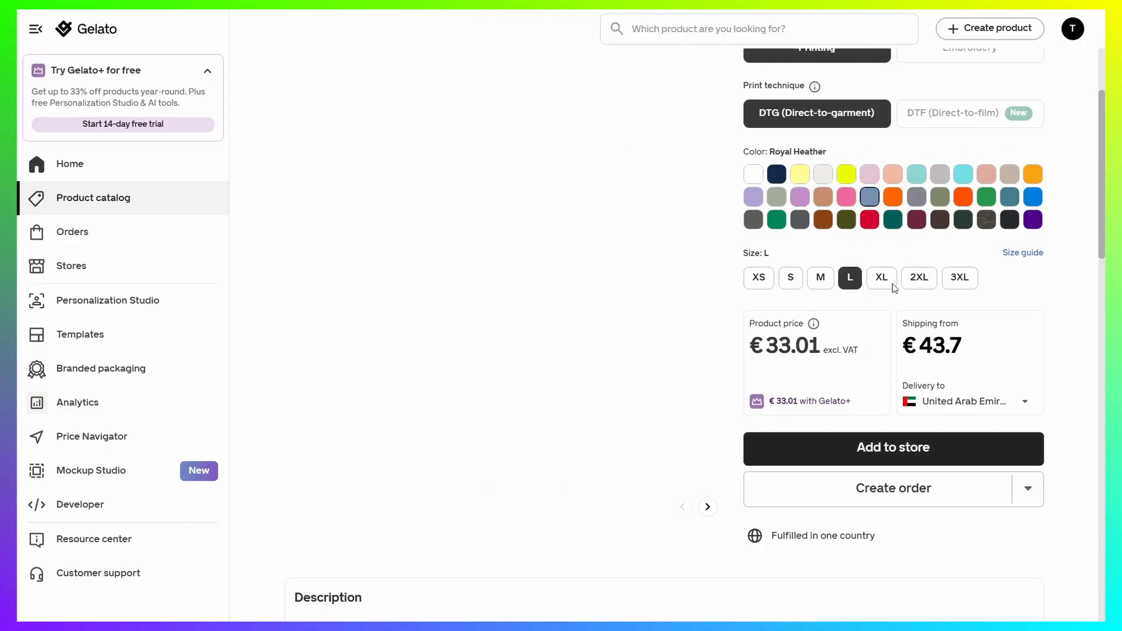
Add the configured hoodie to the store and dismiss the design editor's welcome tour
click(889, 449)
click(634, 334)
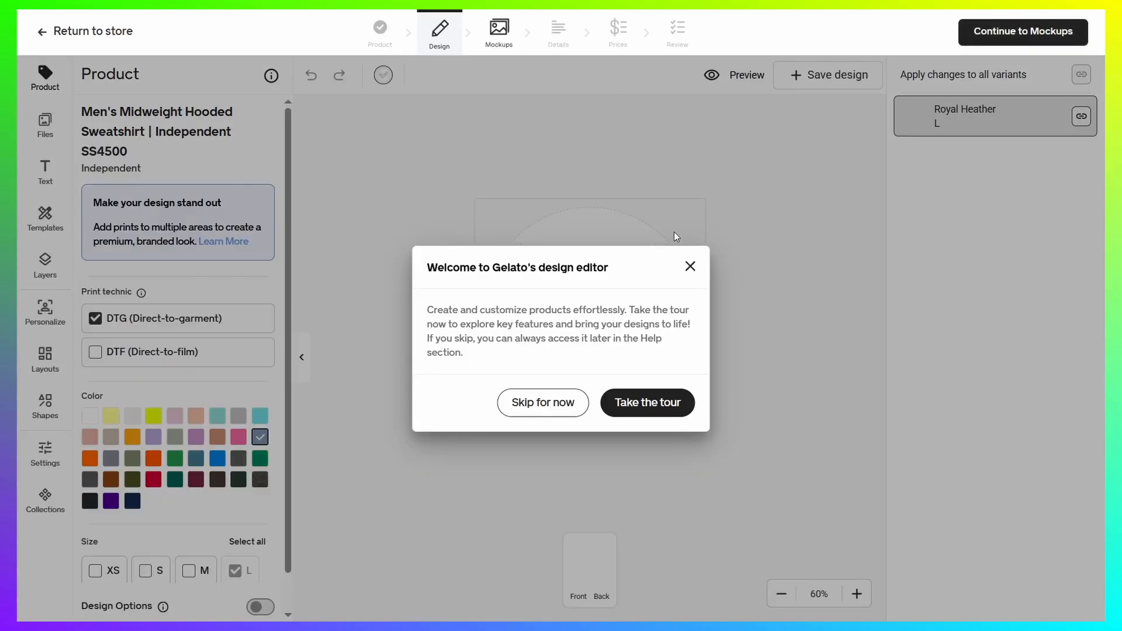
click(690, 268)
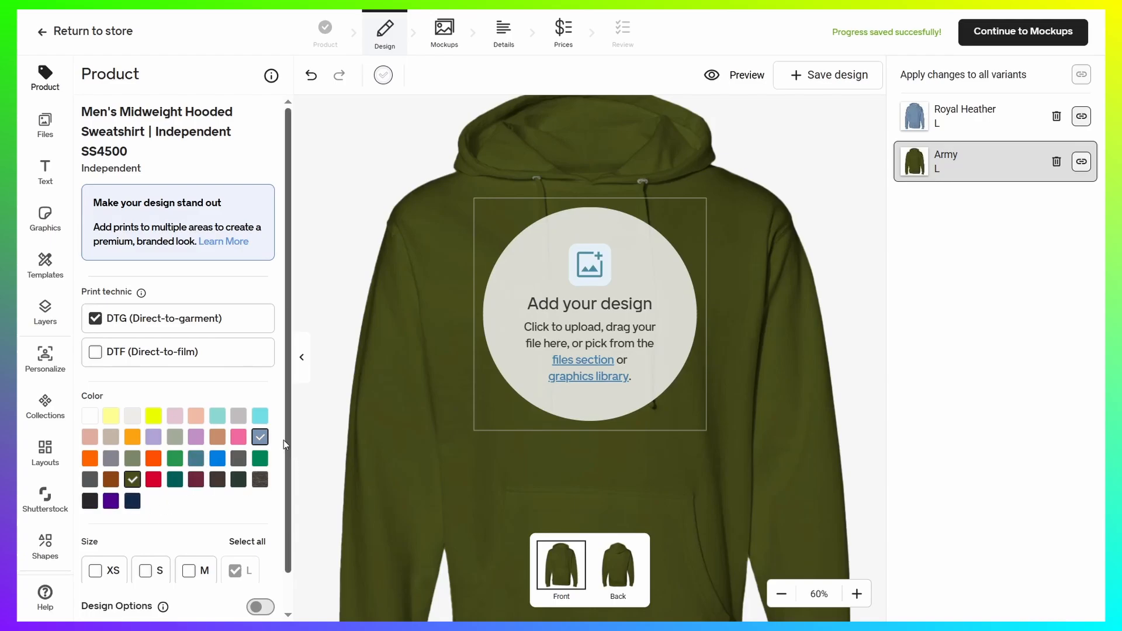
Add the White colour and the sizes S, M and XL to the hoodie's variants
click(89, 415)
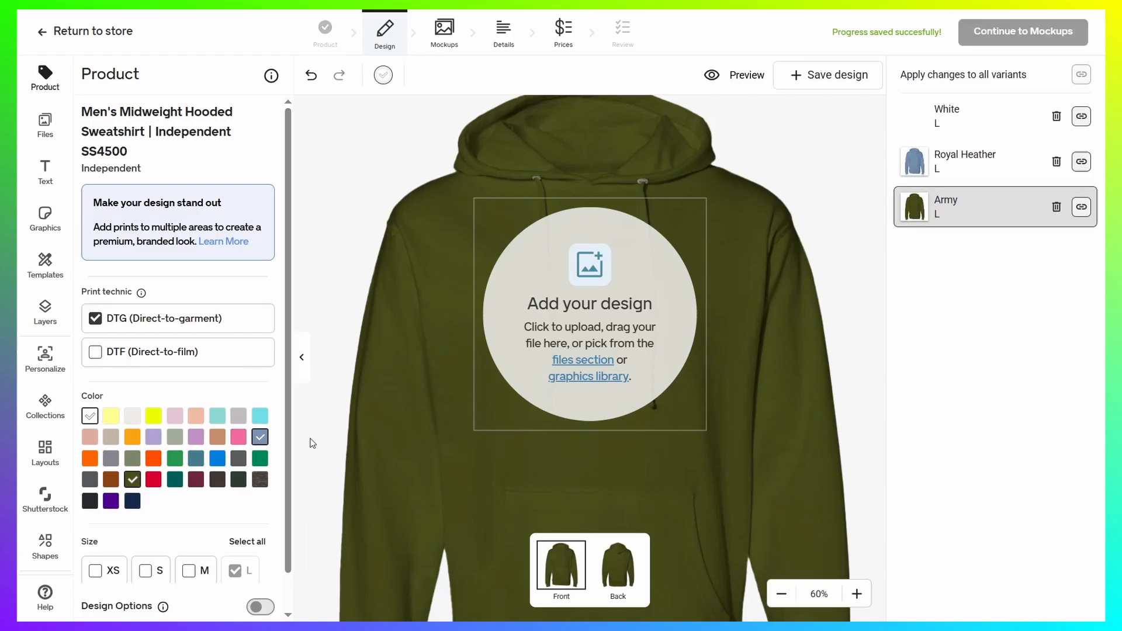
scroll(193, 533, down, 1)
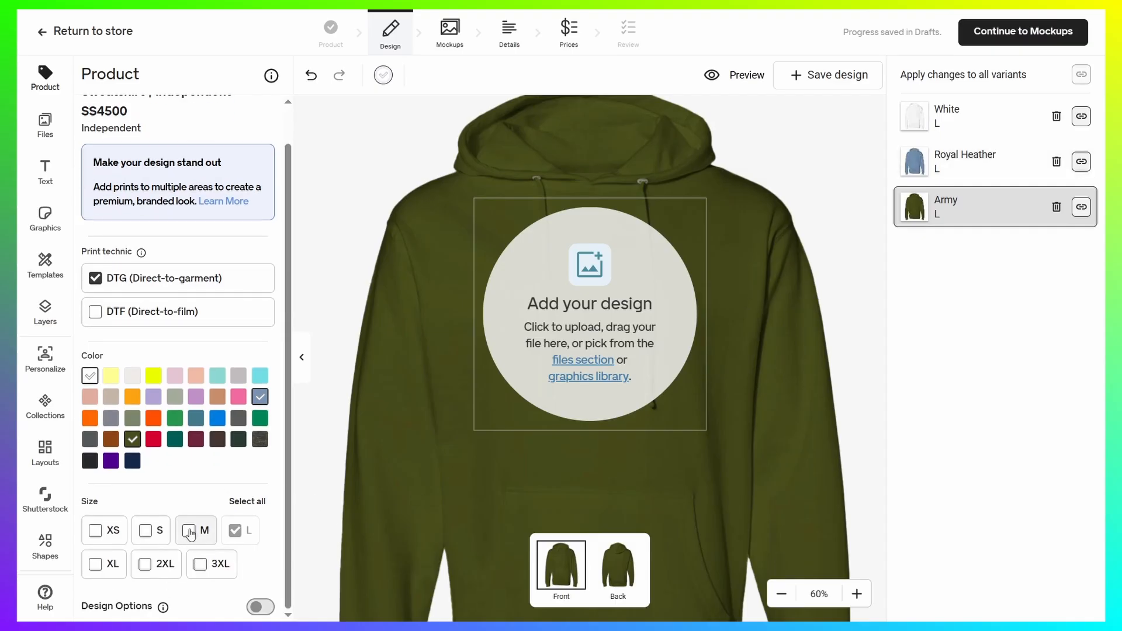
click(190, 531)
click(146, 531)
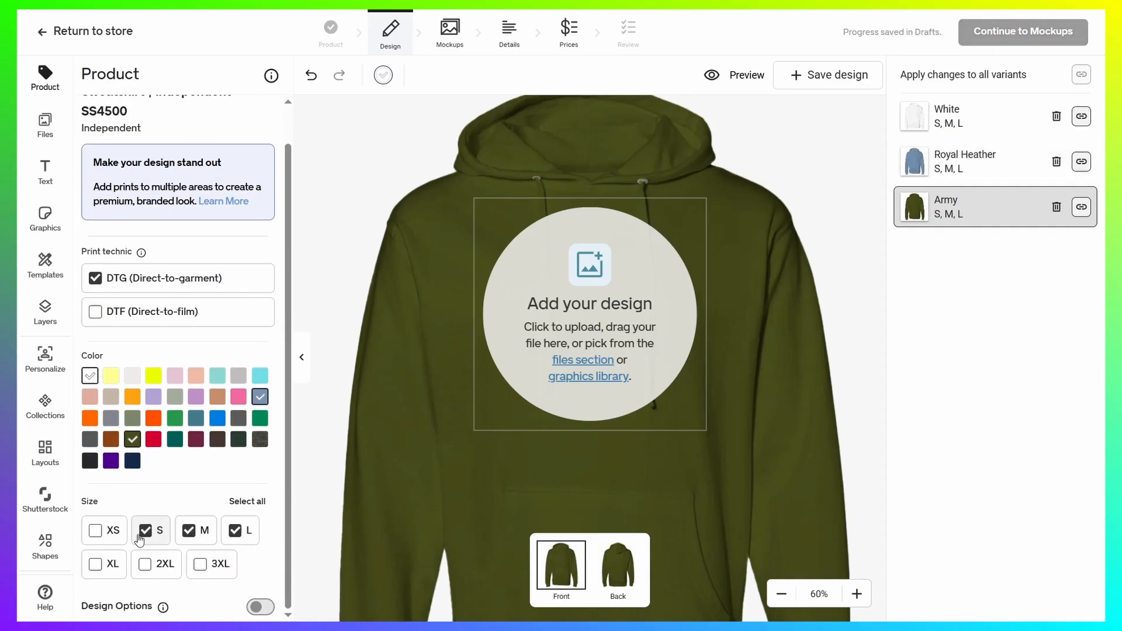
click(106, 565)
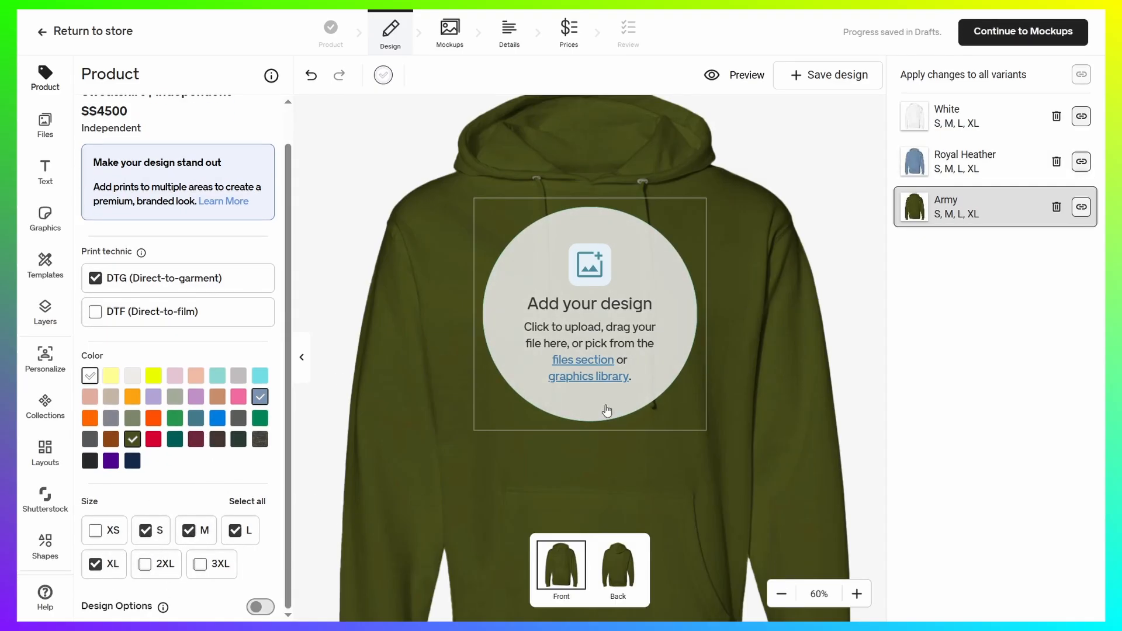
Place the TUTORIAL image on the hoodie's front and enlarge it to almost the width of the print area
click(610, 570)
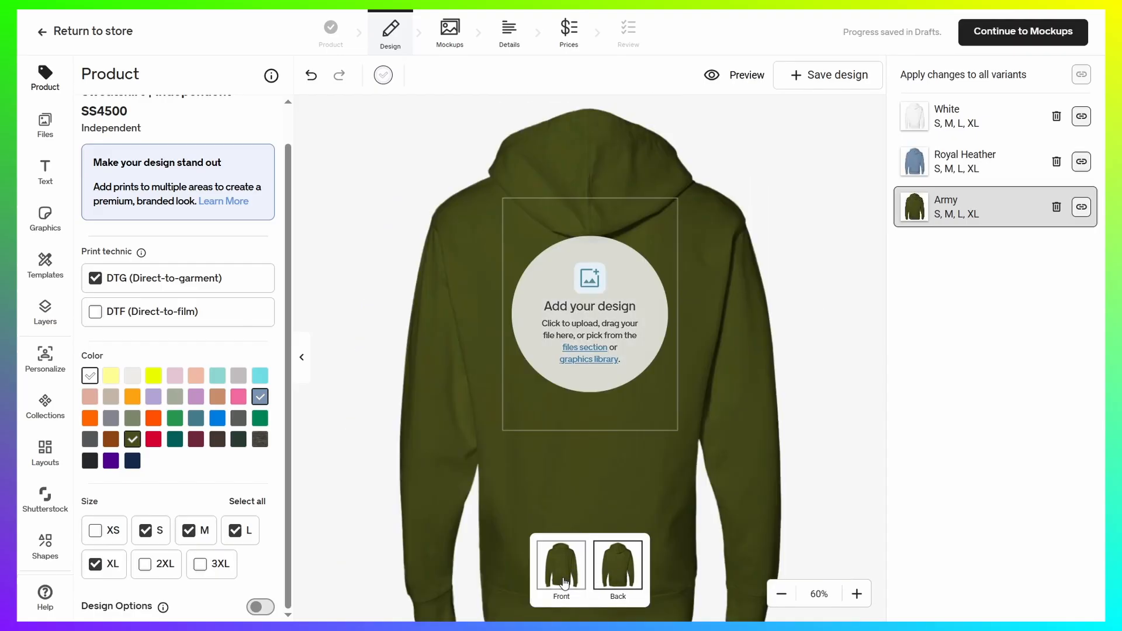
click(584, 548)
click(585, 302)
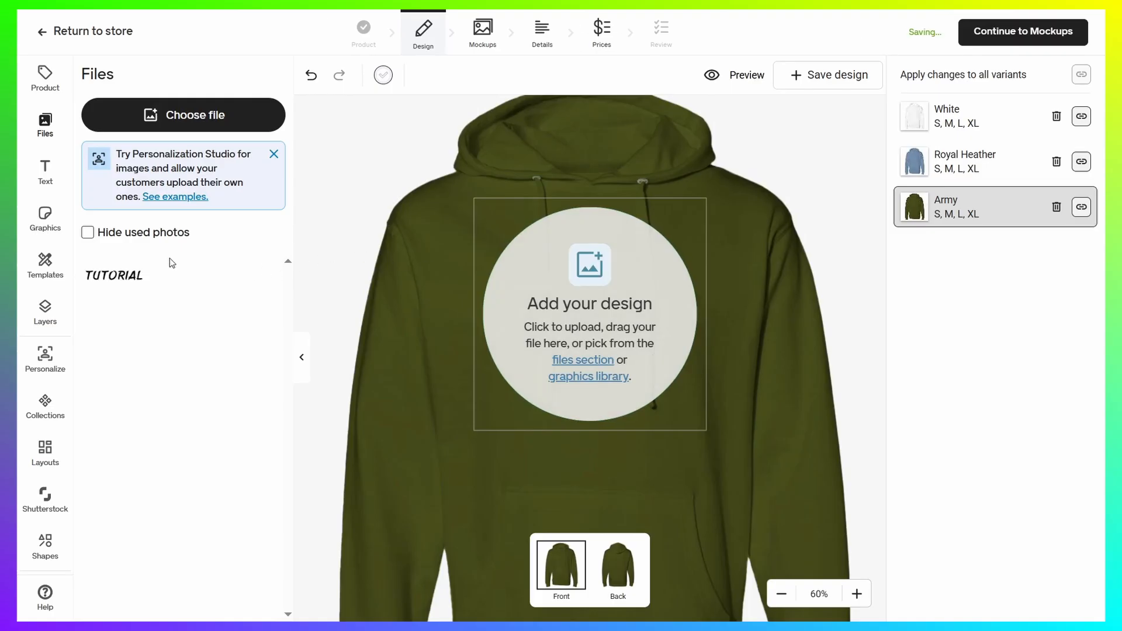
click(112, 275)
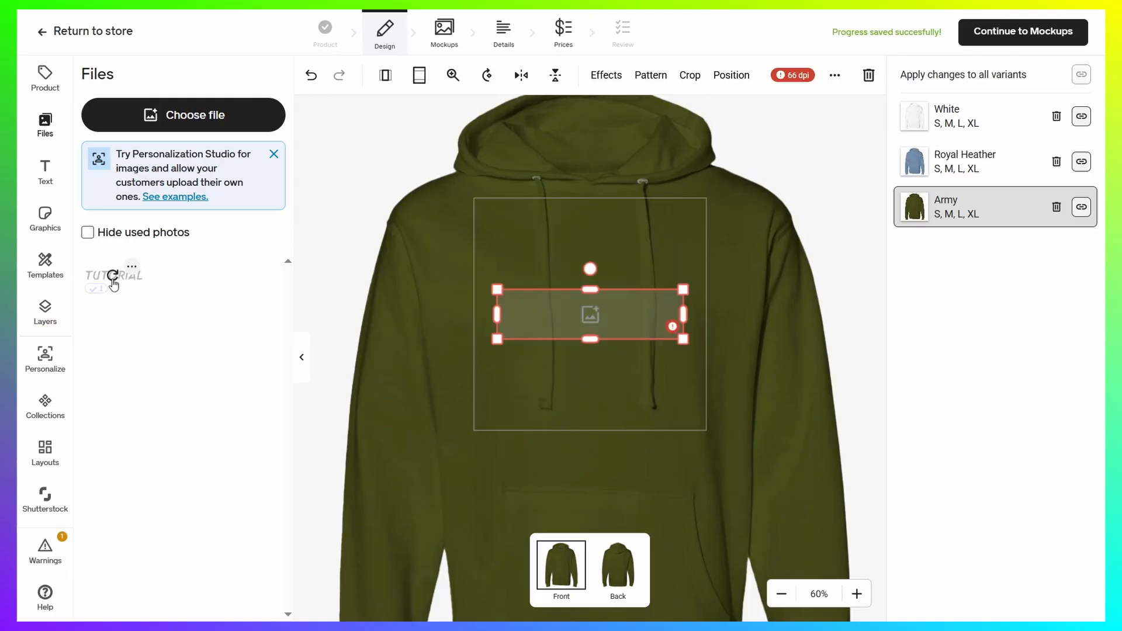
click(678, 341)
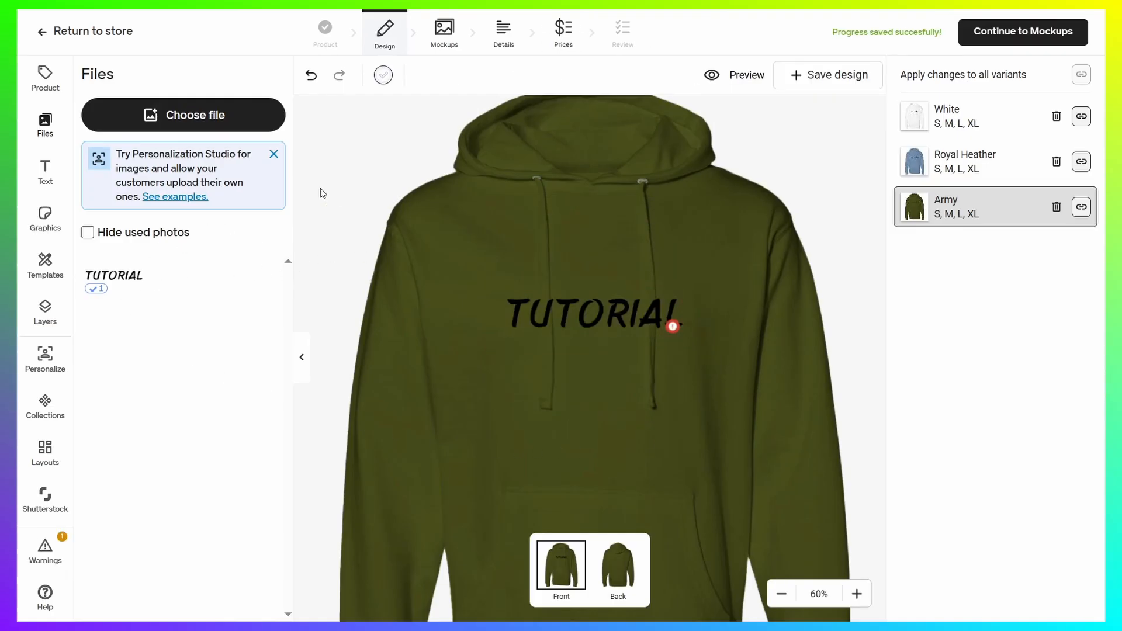
click(621, 315)
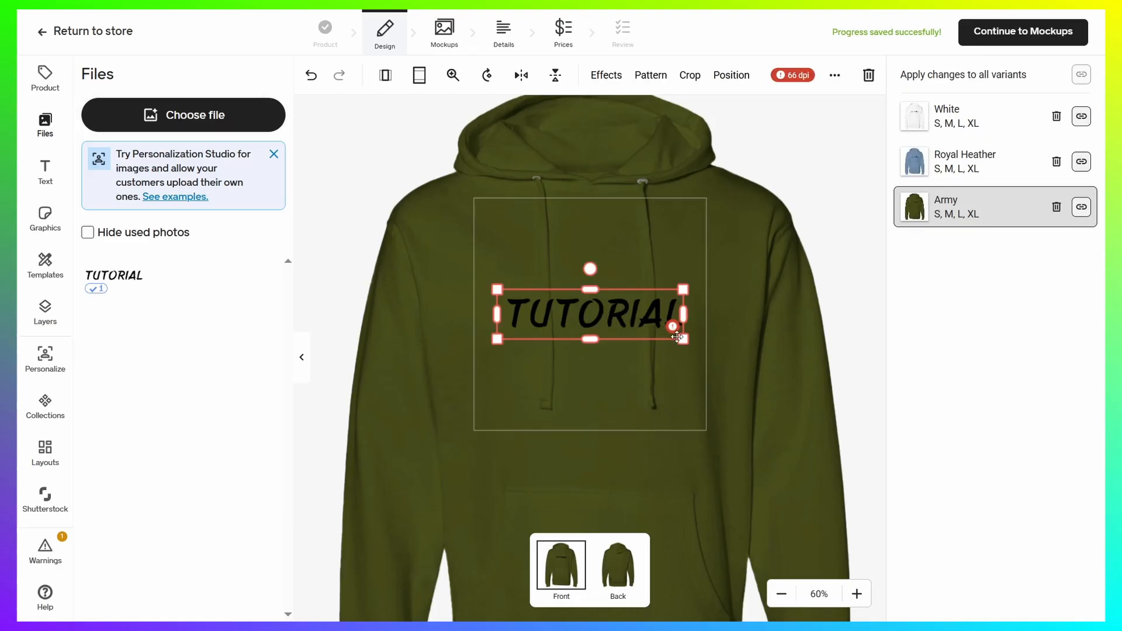
drag(682, 339, 699, 354)
drag(643, 327, 631, 328)
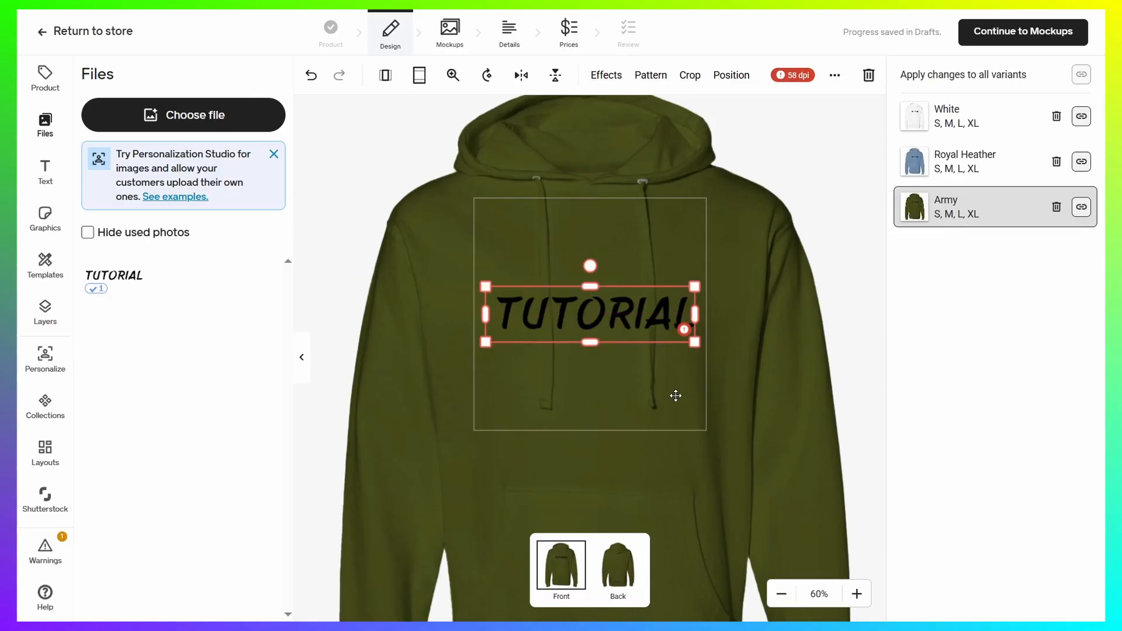
Place the TUTORIAL image on the hoodie's back, move it slightly up and scale it to about the print area's width
click(613, 576)
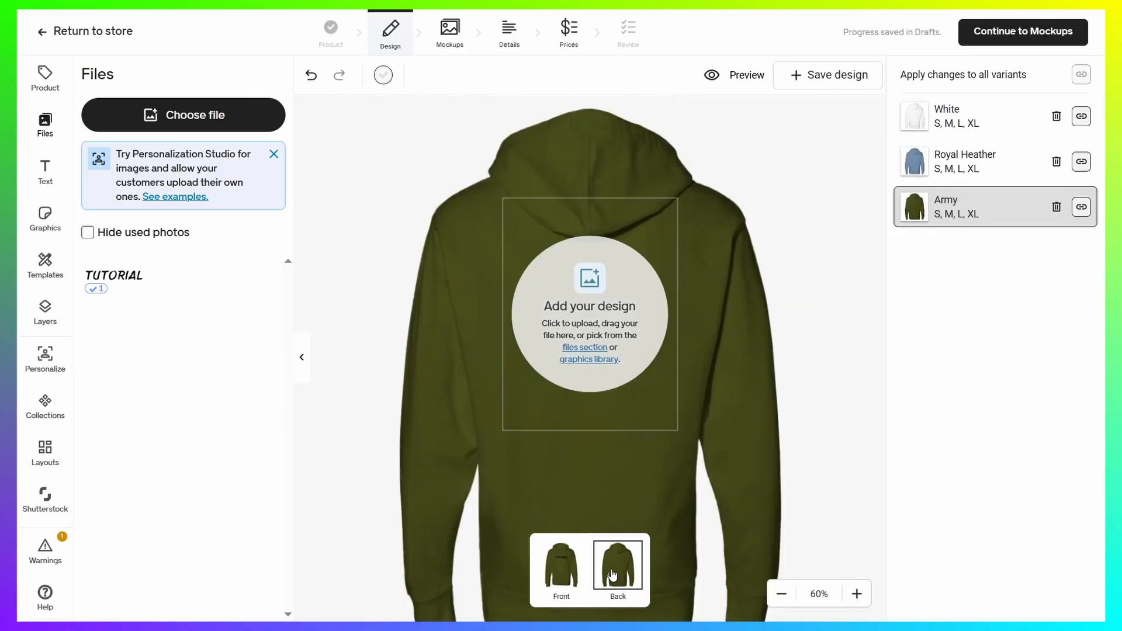
click(588, 281)
click(842, 154)
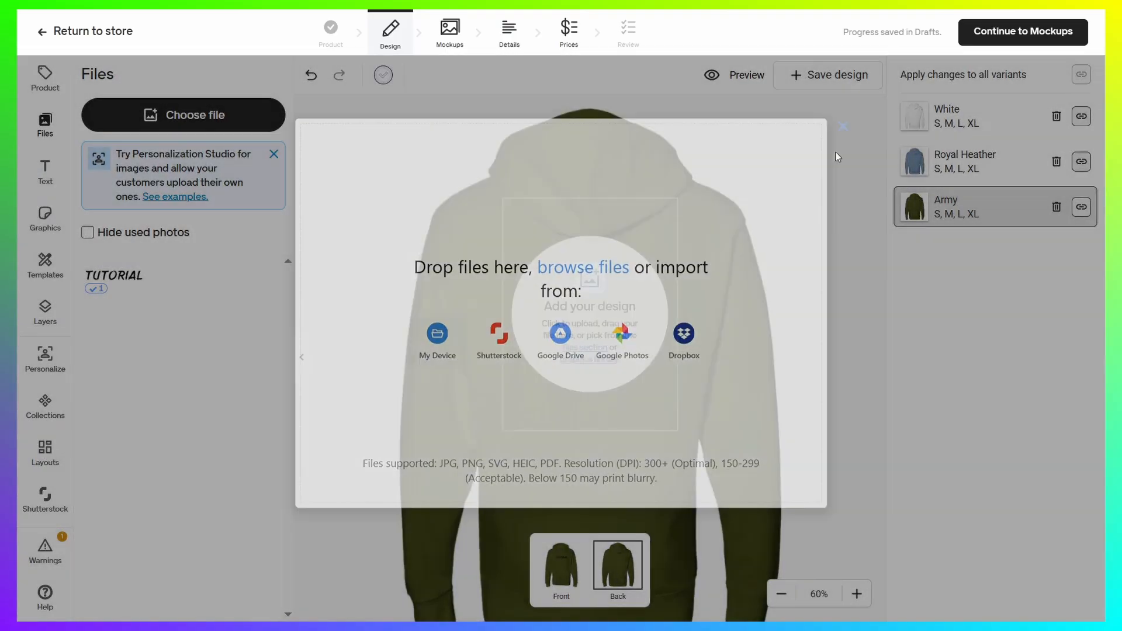
click(113, 291)
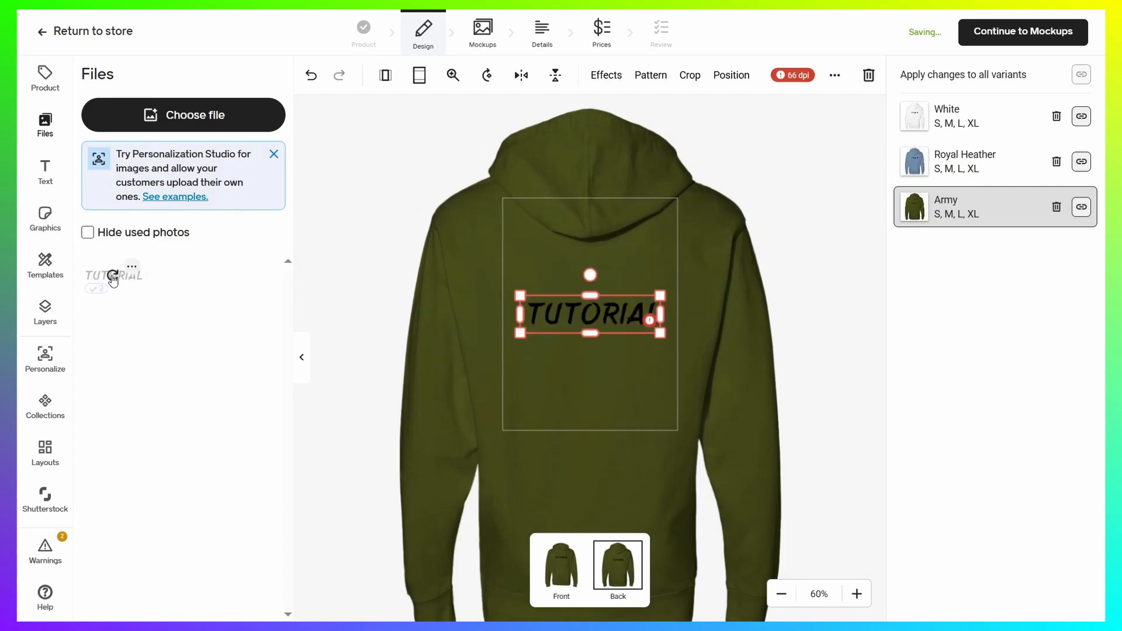
drag(621, 313, 586, 306)
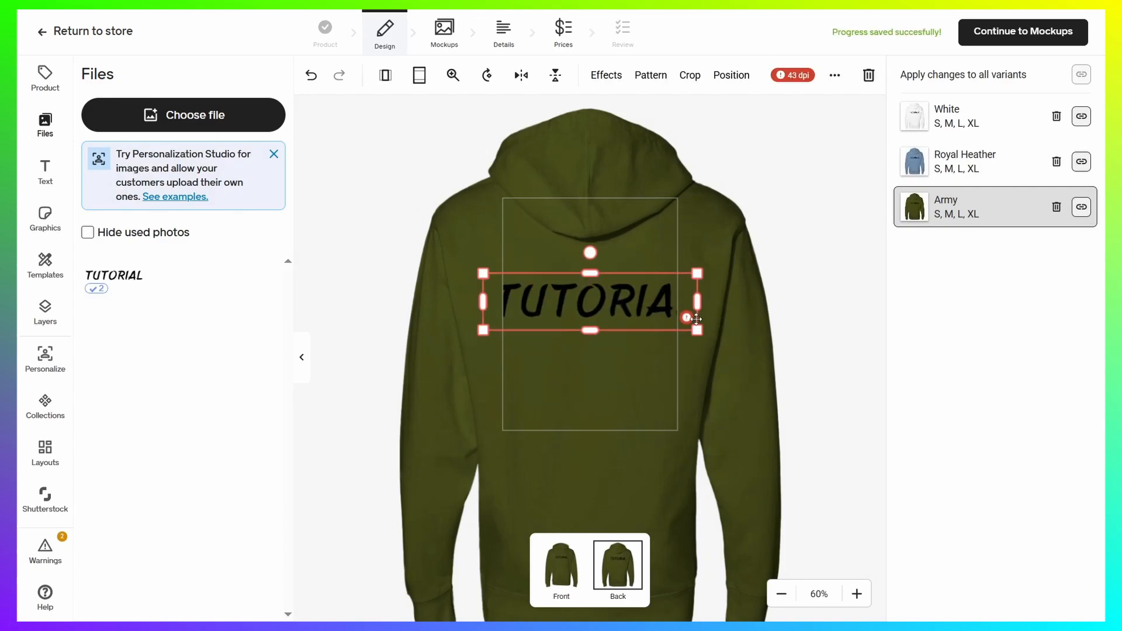
drag(697, 332, 674, 317)
click(673, 266)
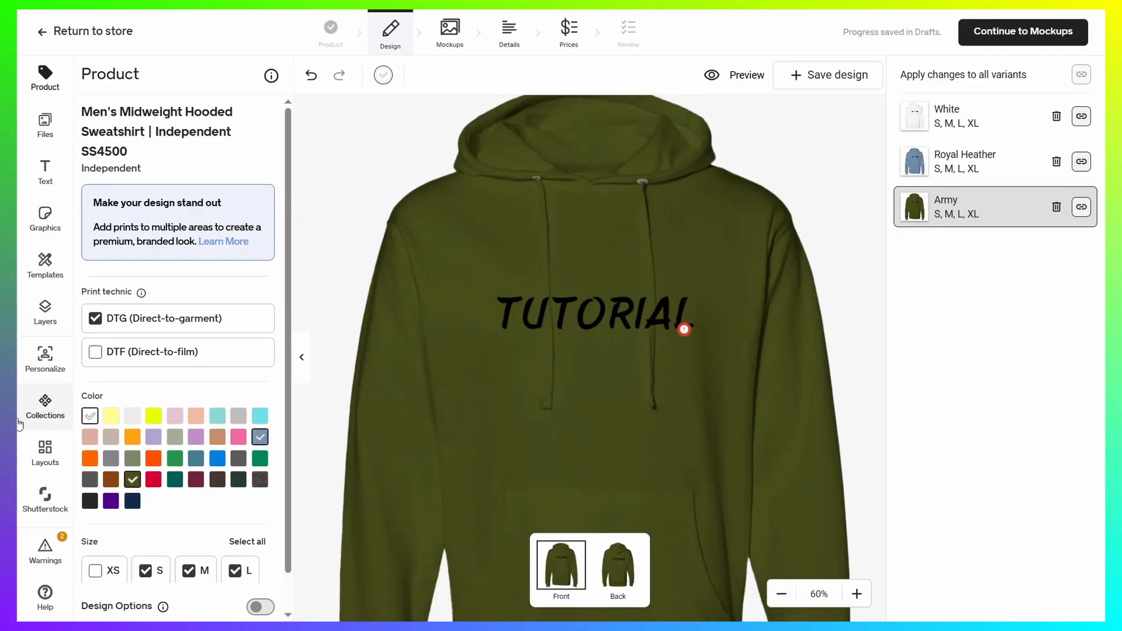
Examine the details of the low-resolution warning for the front image, then return to the product options
click(46, 551)
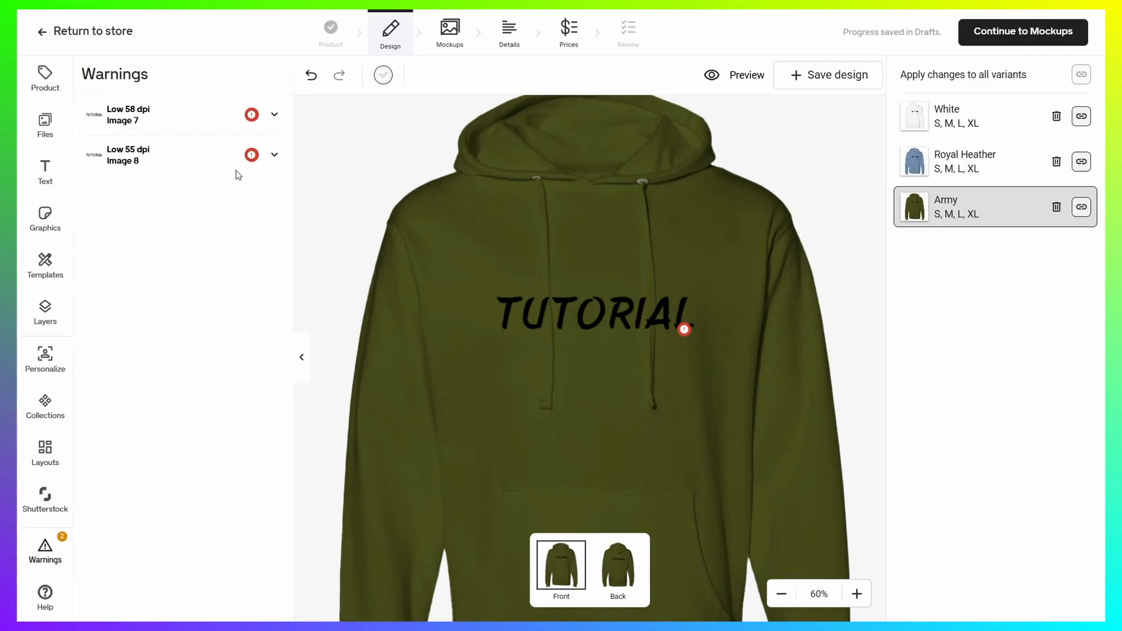
click(274, 116)
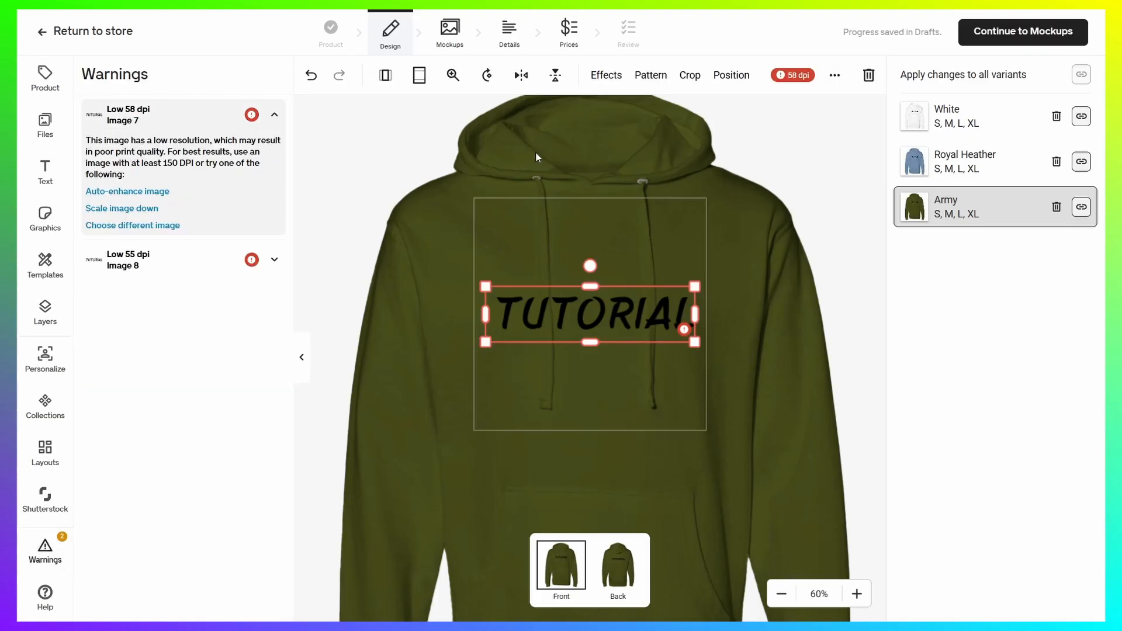
click(272, 115)
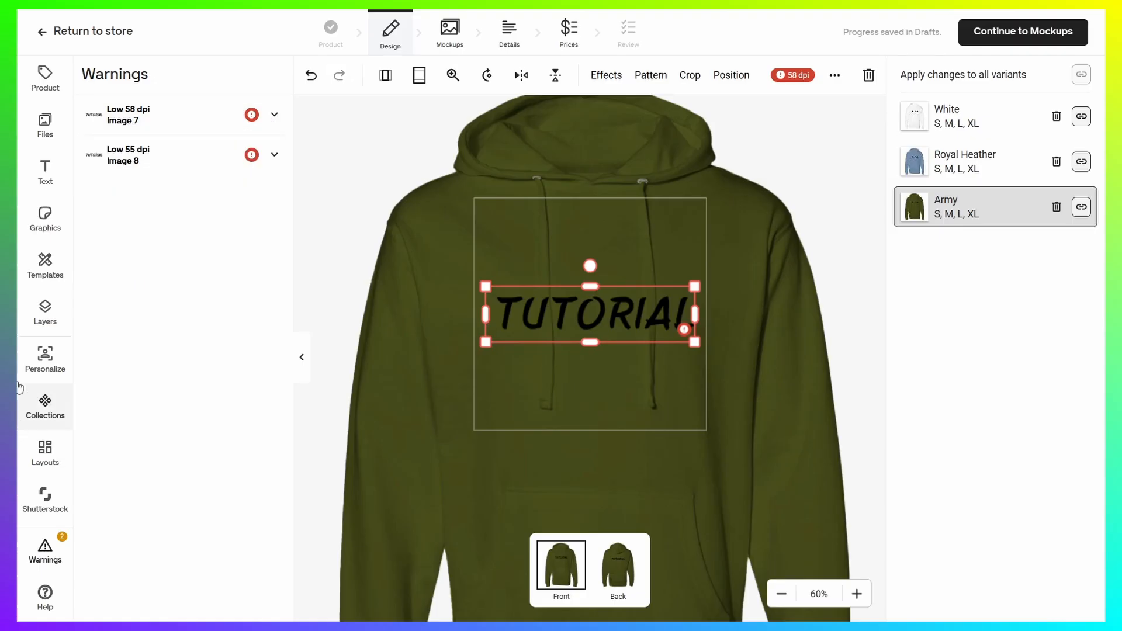
click(44, 74)
click(779, 325)
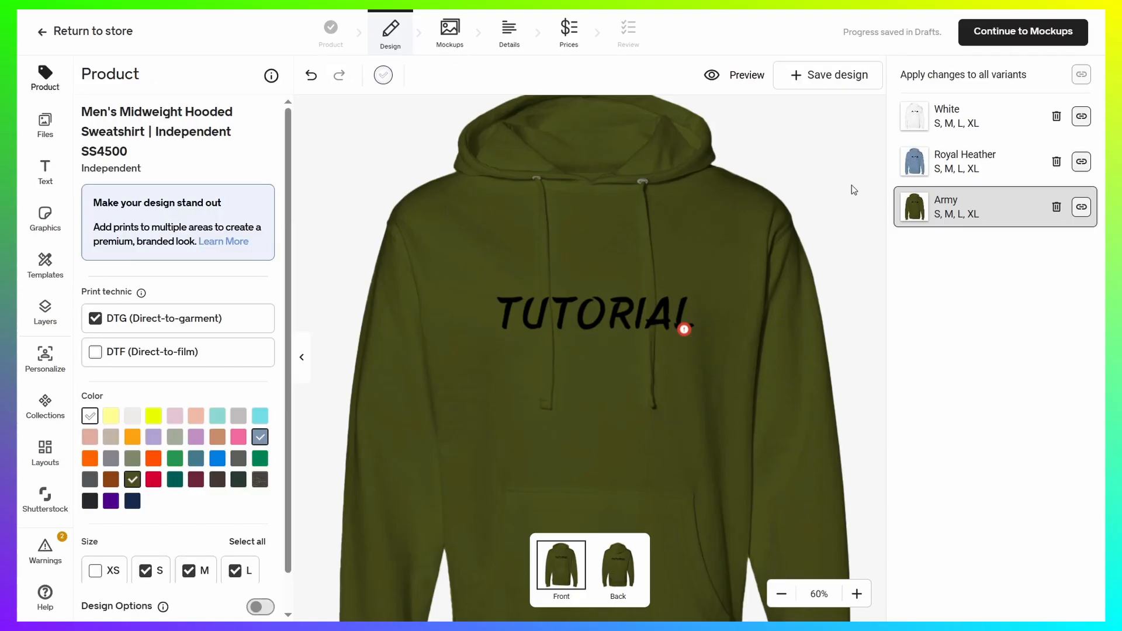
Continue to the mockups and include the back view and the first sleeve view
click(1025, 34)
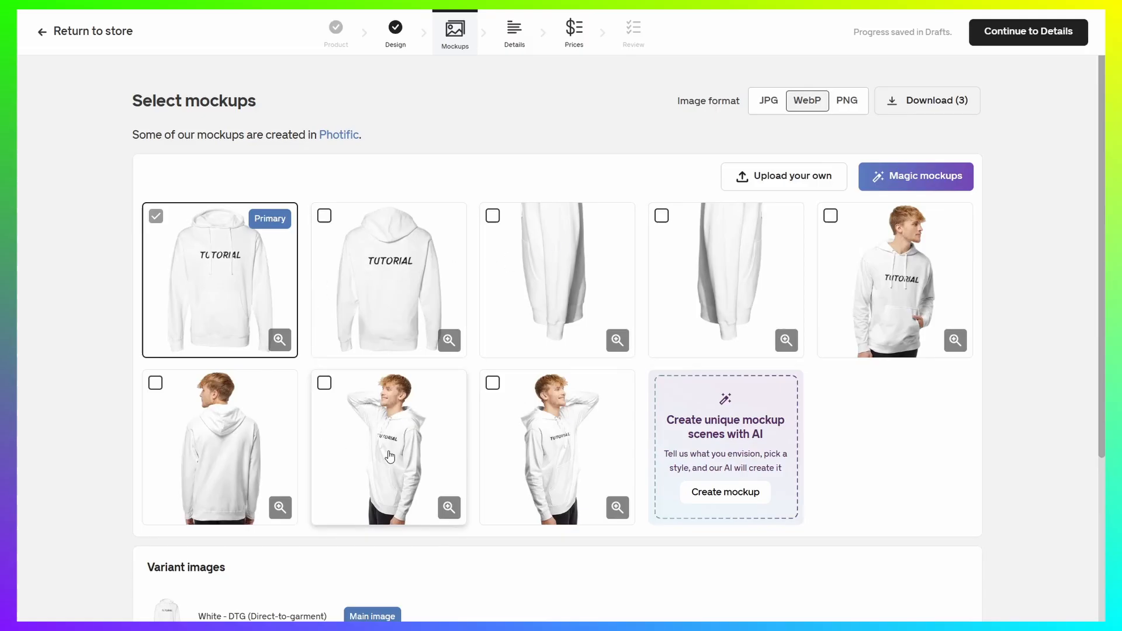
click(325, 216)
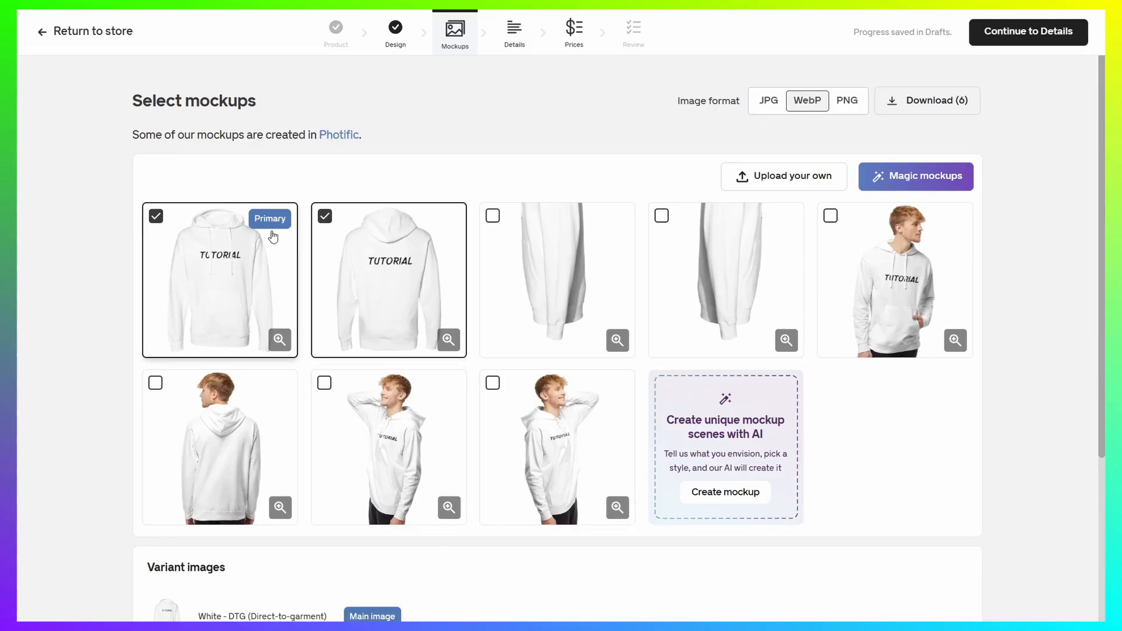
click(492, 216)
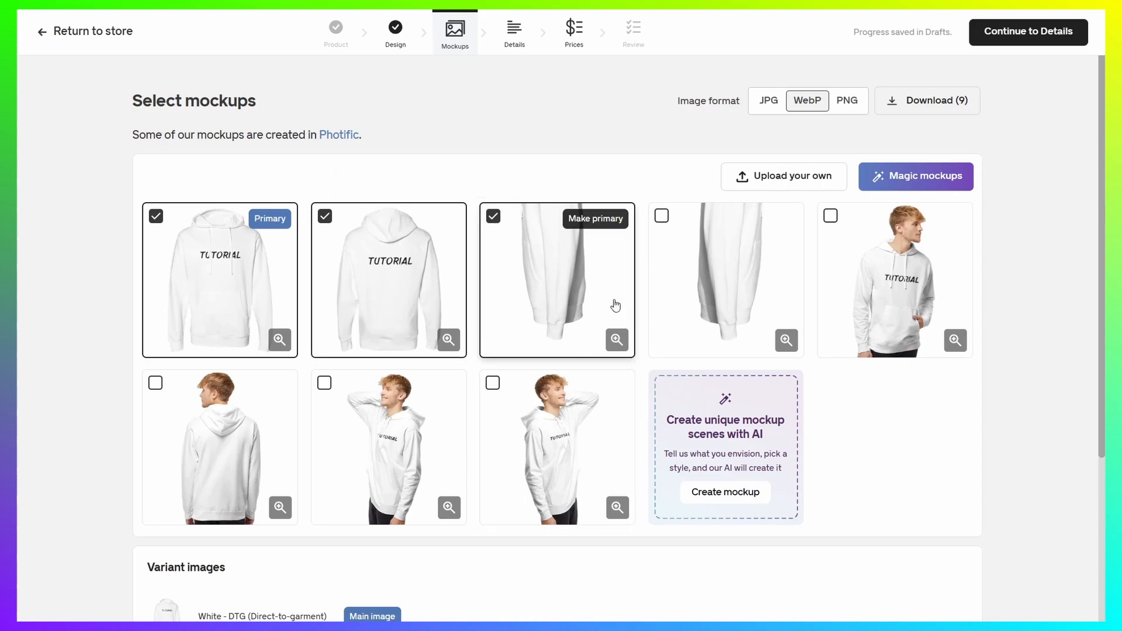
Set the Army variant as the main image and include the second sleeve mockup
scroll(595, 432, down, 4)
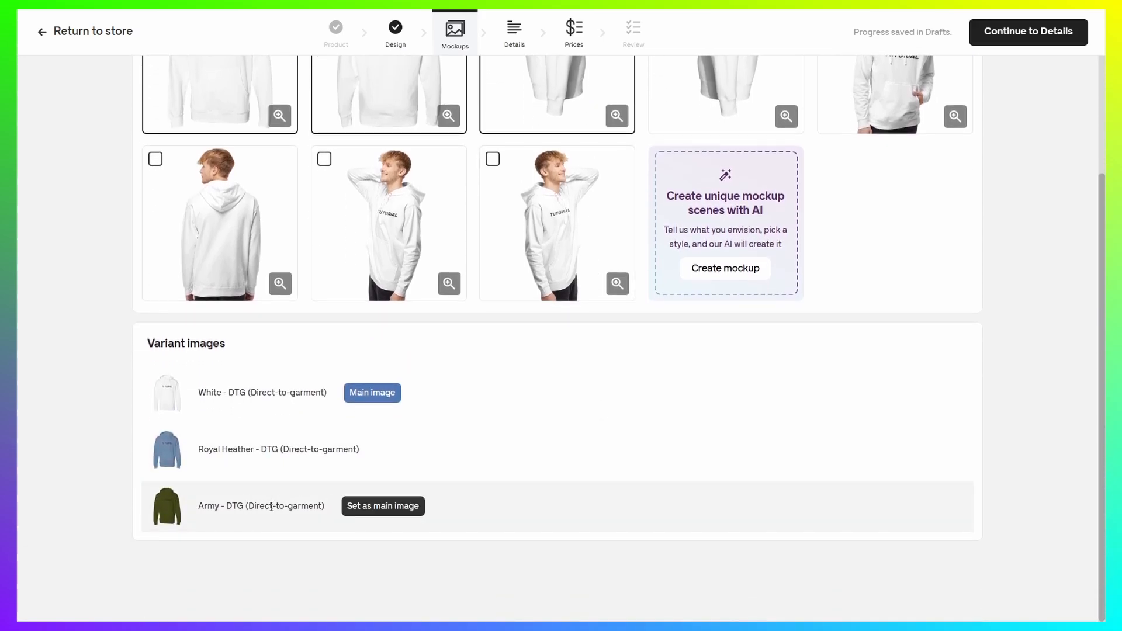
click(383, 506)
scroll(396, 350, up, 4)
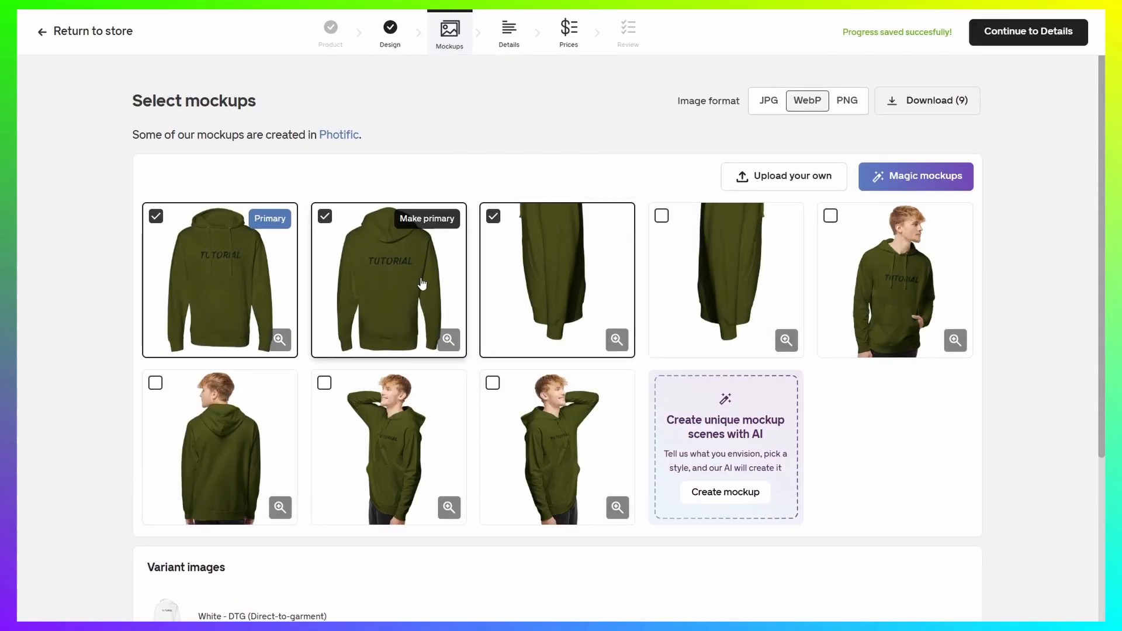
click(663, 216)
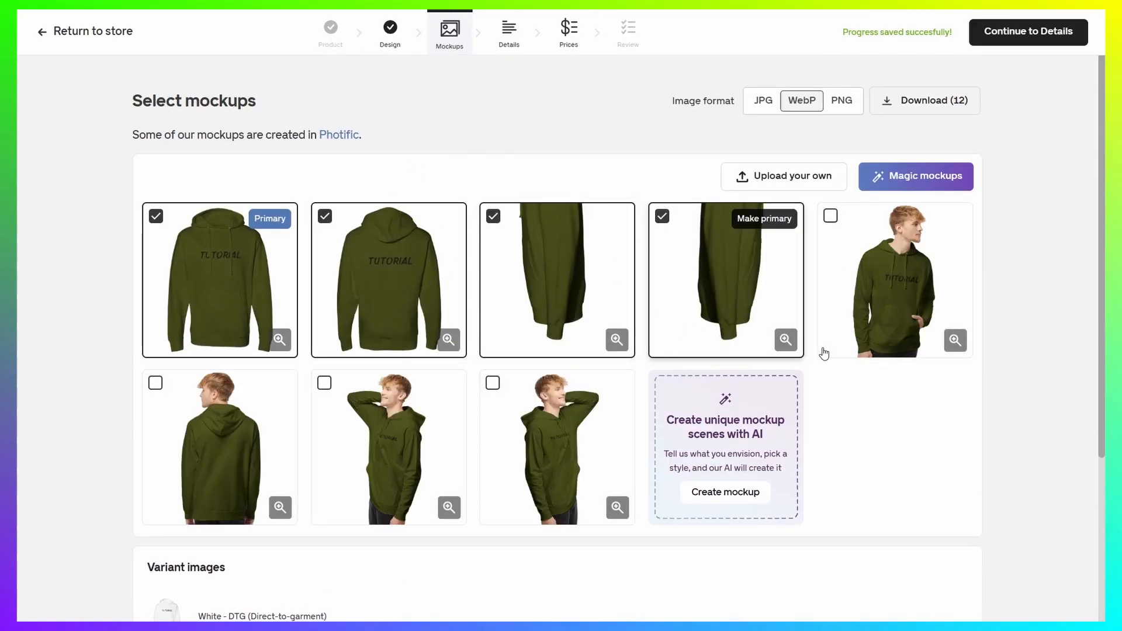
Continue to the product details and review the hoodie's title, description and the metric and imperial size tables
click(1027, 33)
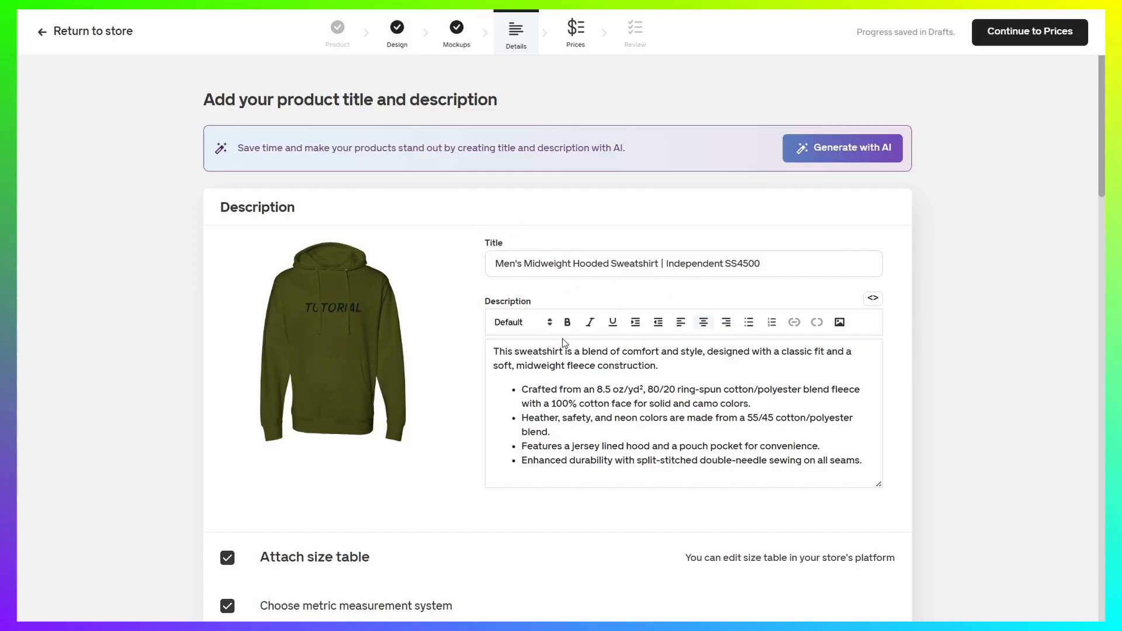
scroll(572, 357, down, 1)
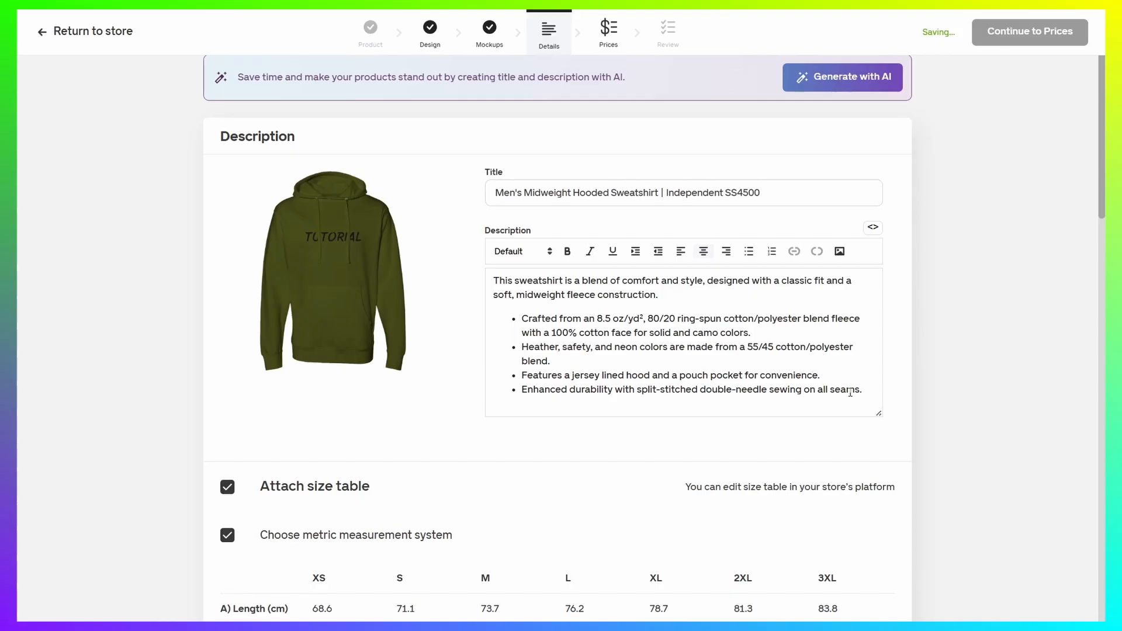
drag(861, 391, 501, 275)
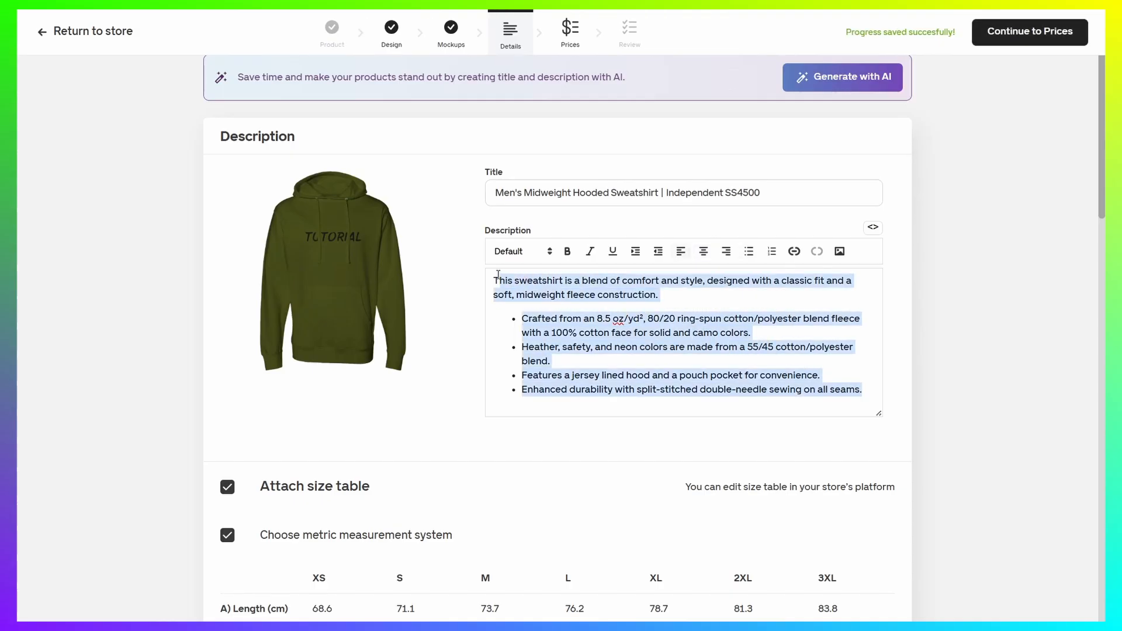
click(536, 297)
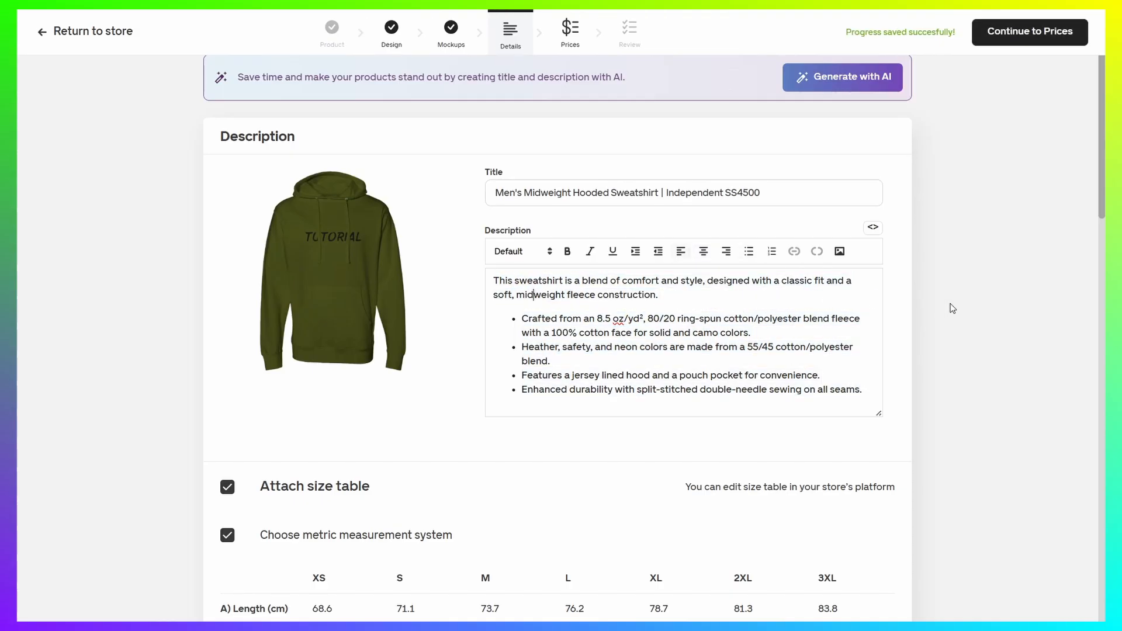
scroll(953, 308, down, 5)
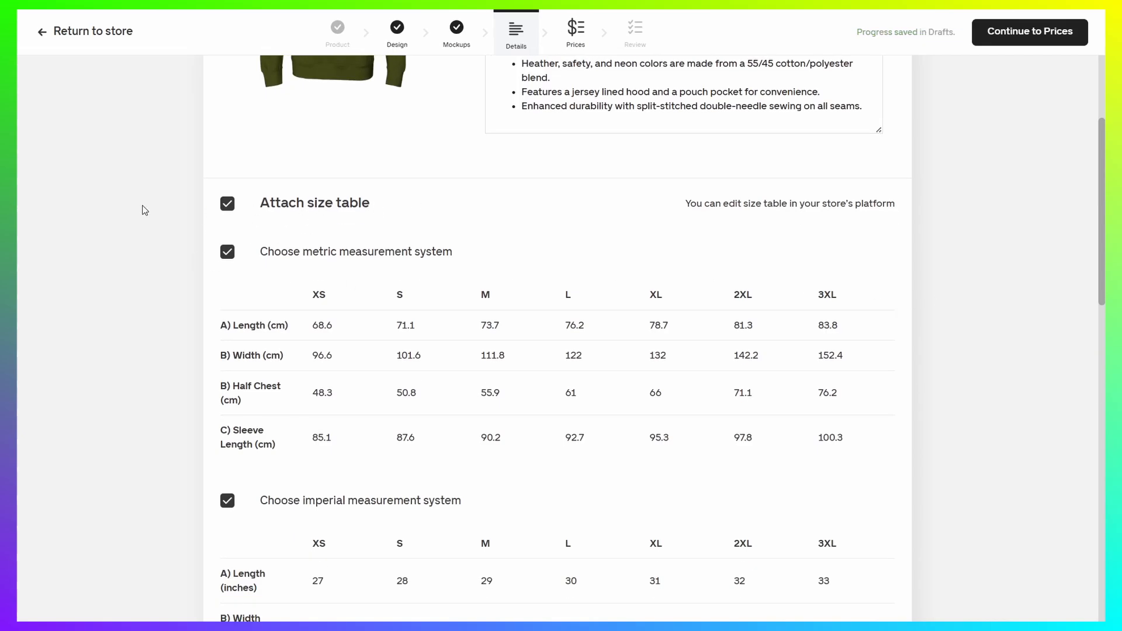
scroll(731, 234, down, 4)
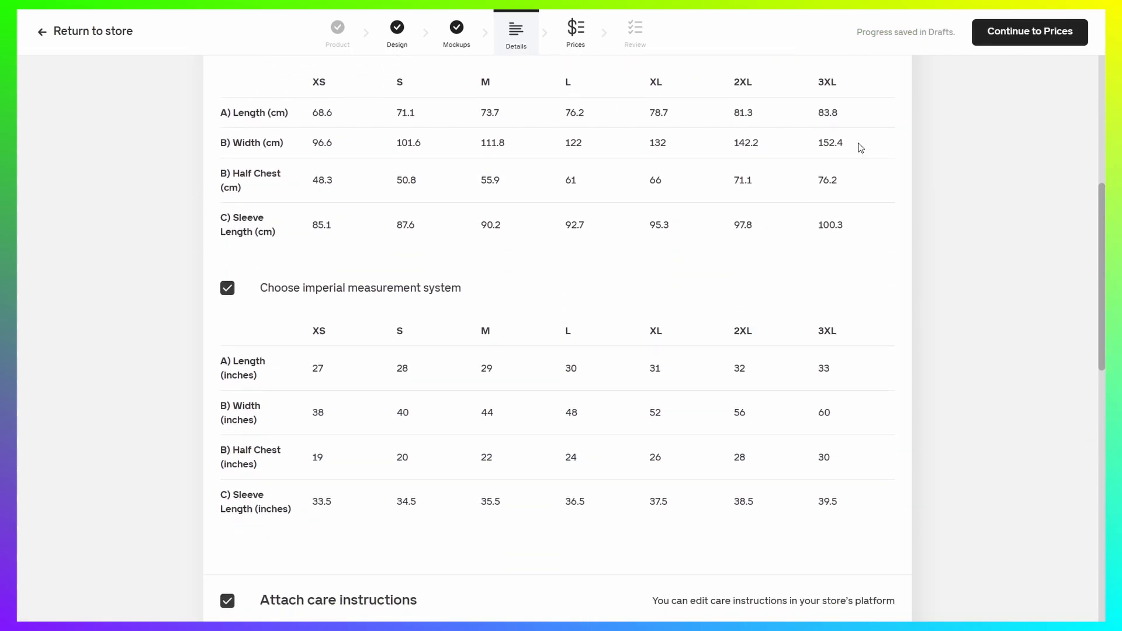
scroll(994, 228, up, 10)
Continue through the price setup with the default prices to the product summary and review the variants to publish
click(1020, 35)
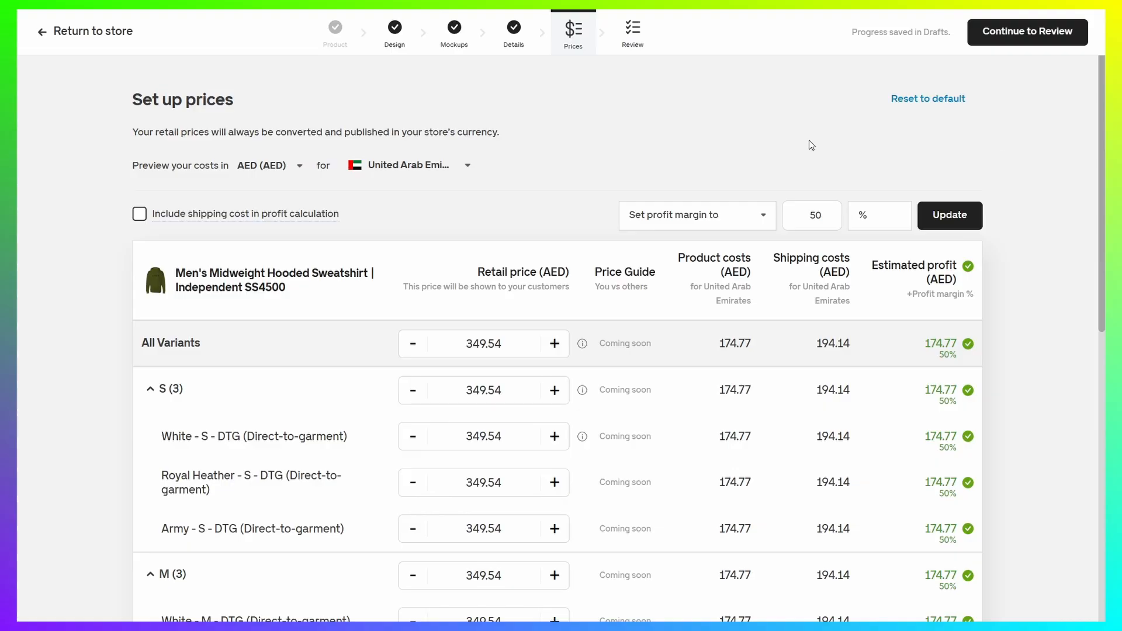
click(1047, 37)
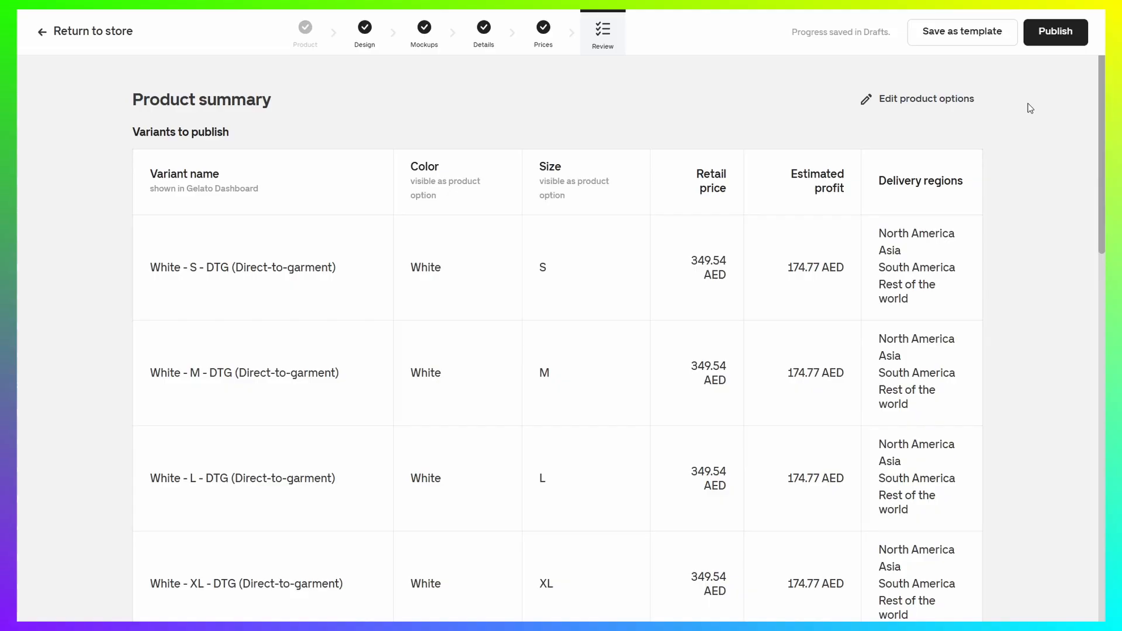
scroll(619, 205, down, 15)
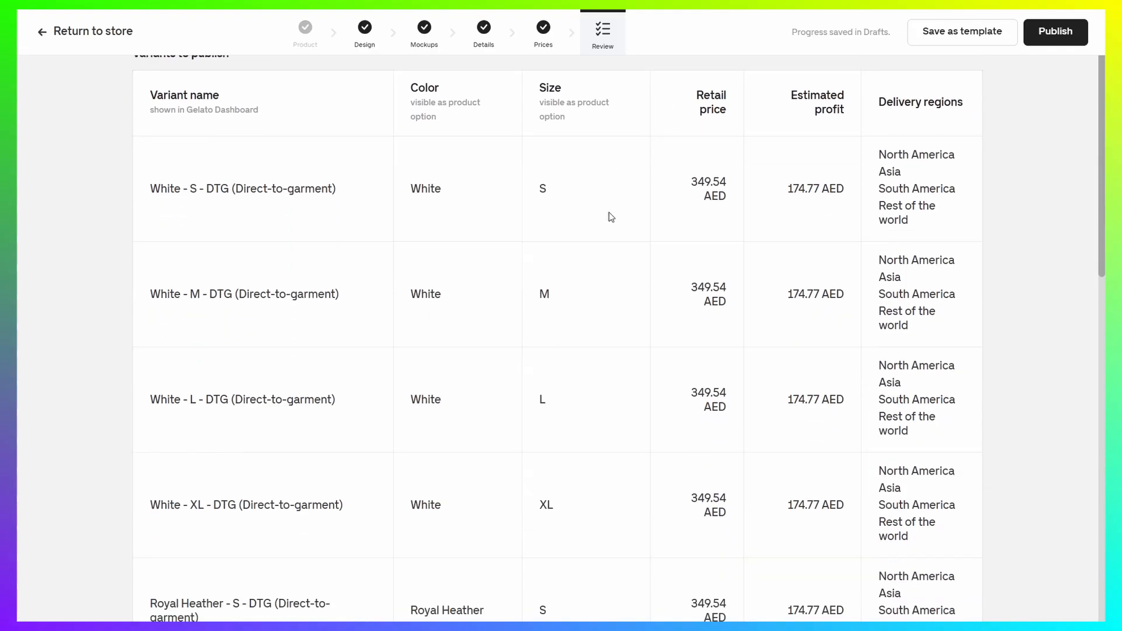
scroll(898, 143, up, 15)
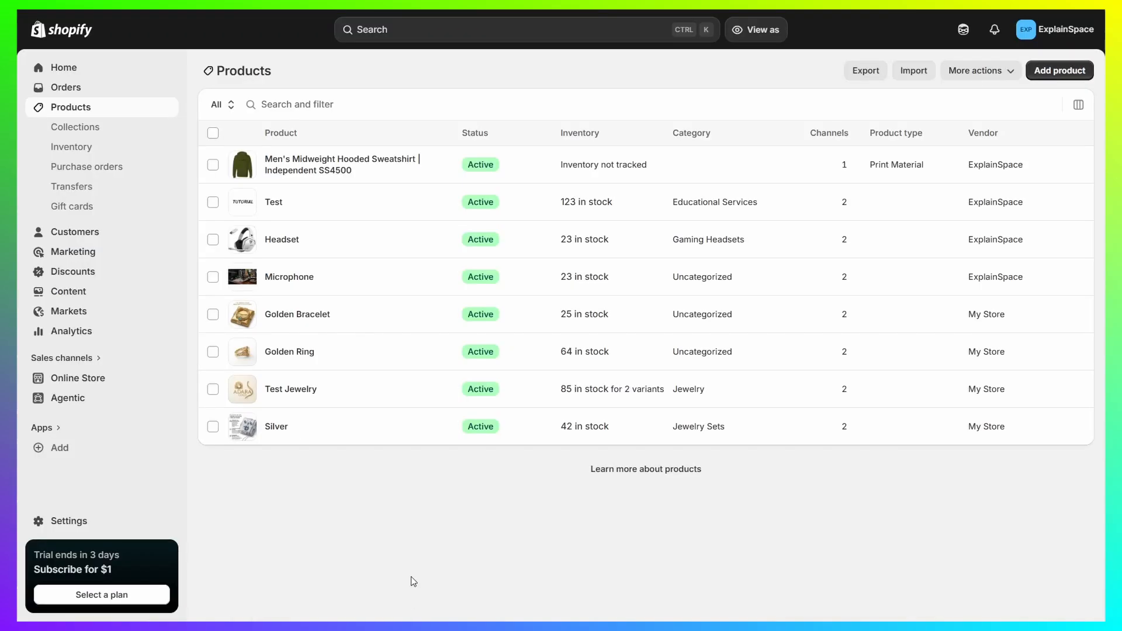
Open the Men's Midweight Hooded Sweatshirt product in the store's product list and review its title, media images and color and size variants
click(306, 170)
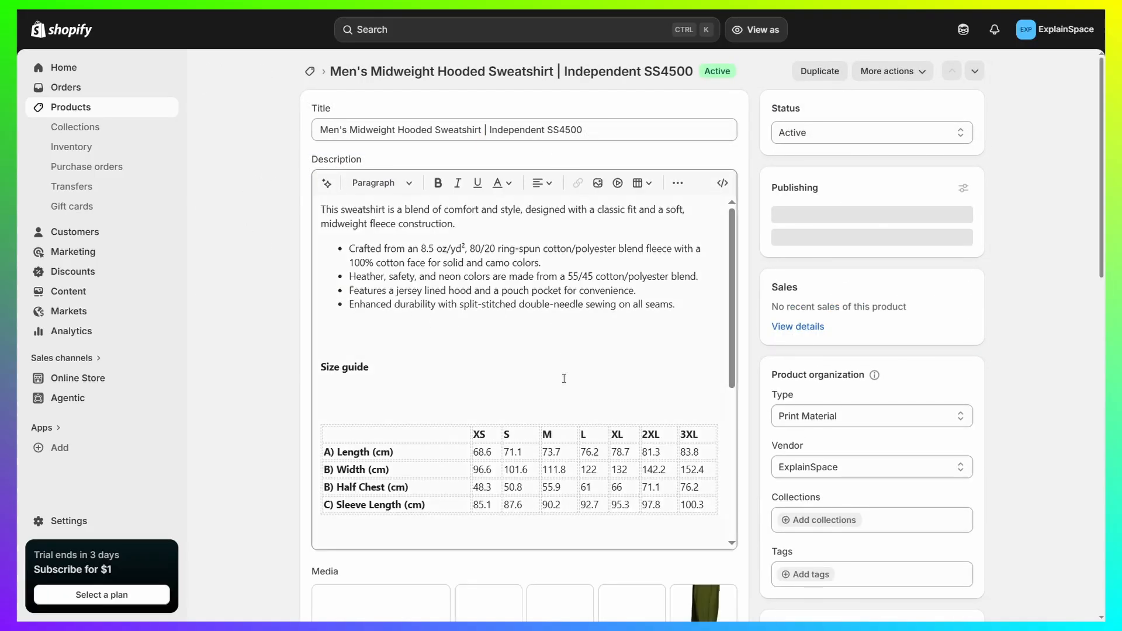
triple_click(634, 125)
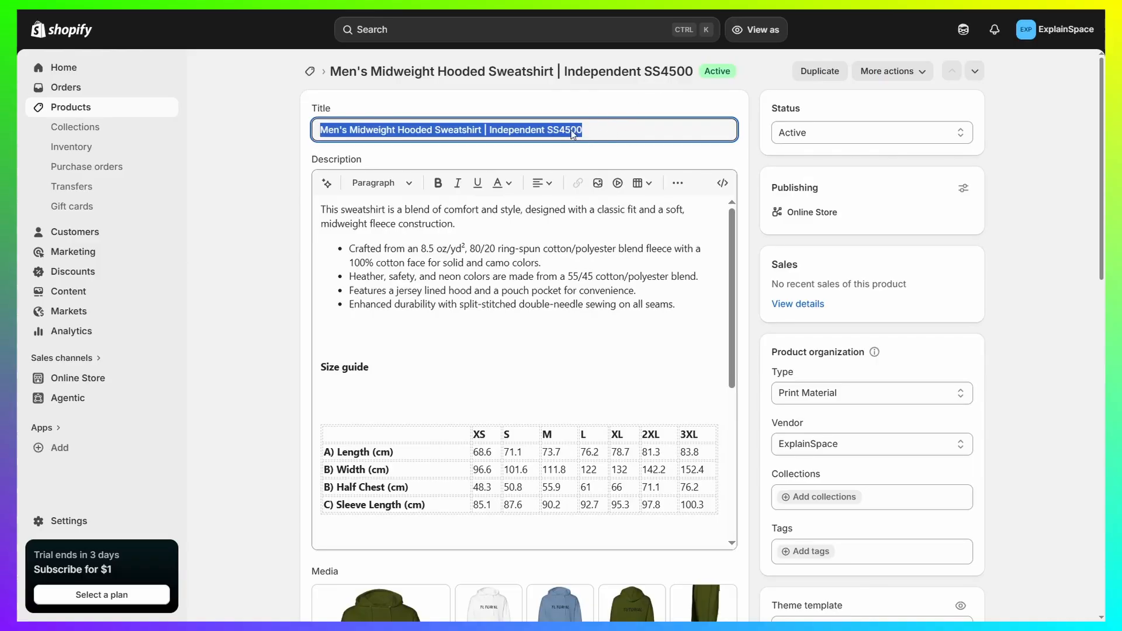
click(620, 90)
scroll(645, 169, down, 8)
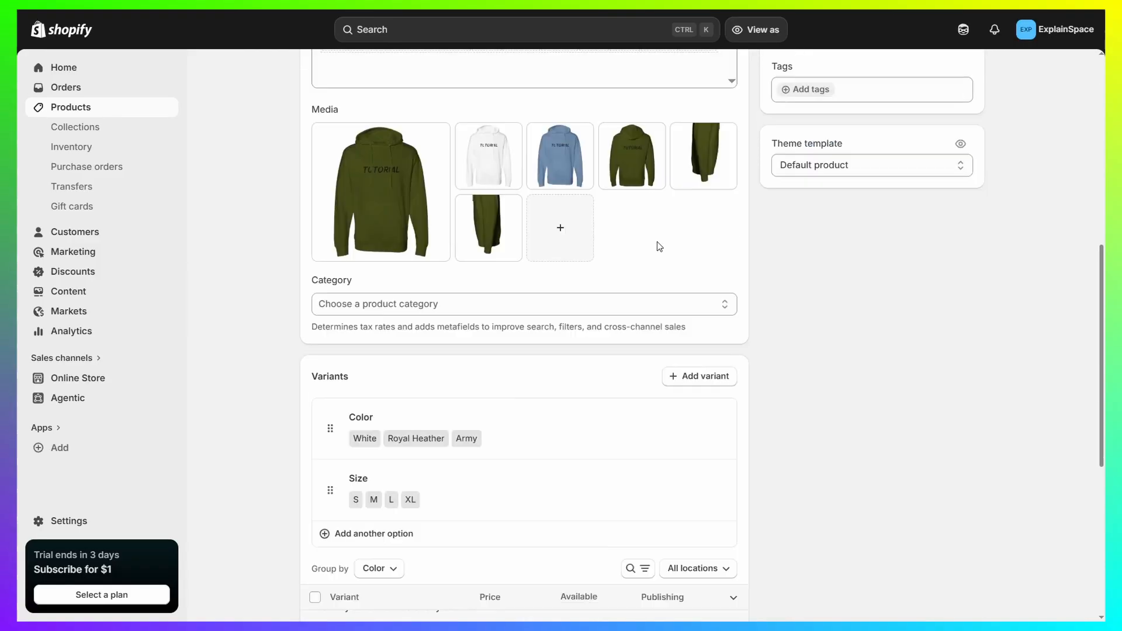
scroll(571, 253, up, 3)
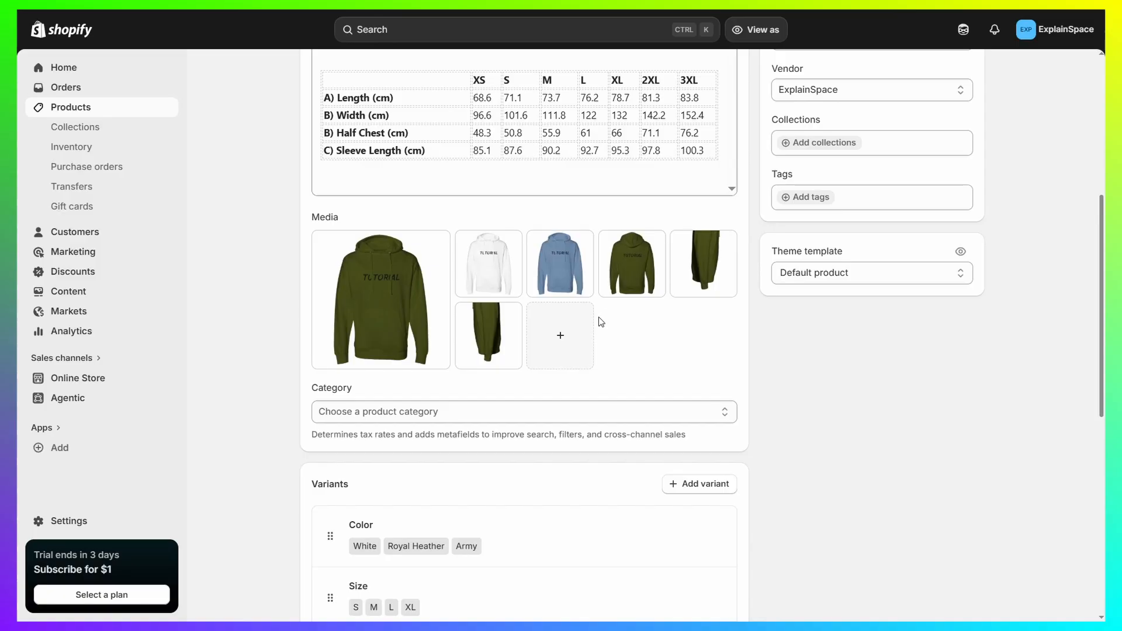
scroll(397, 384, down, 6)
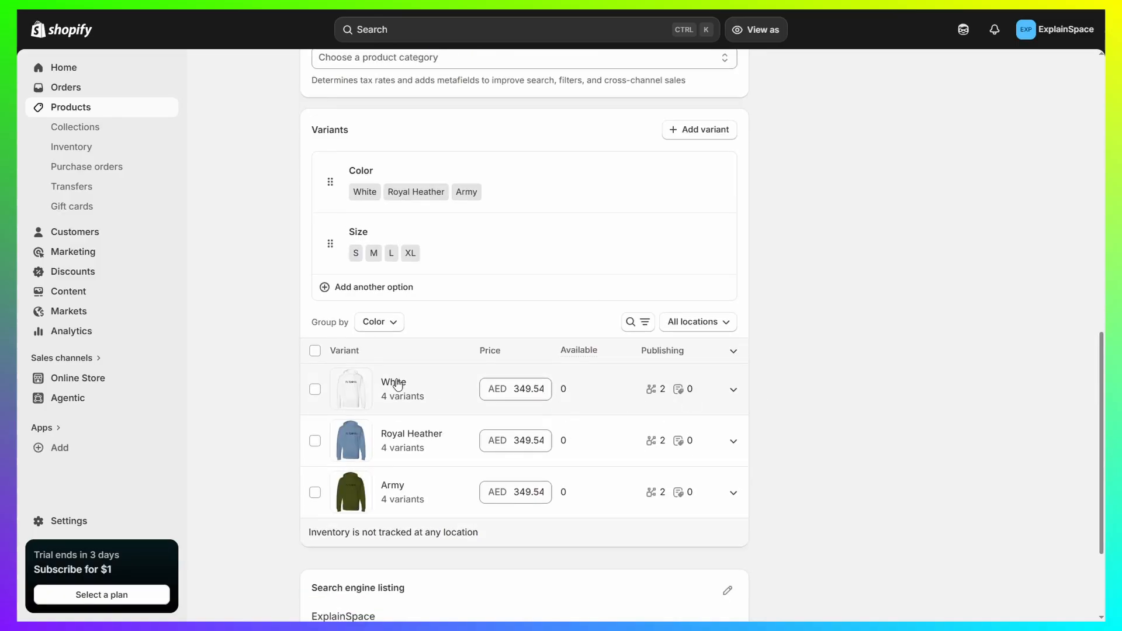